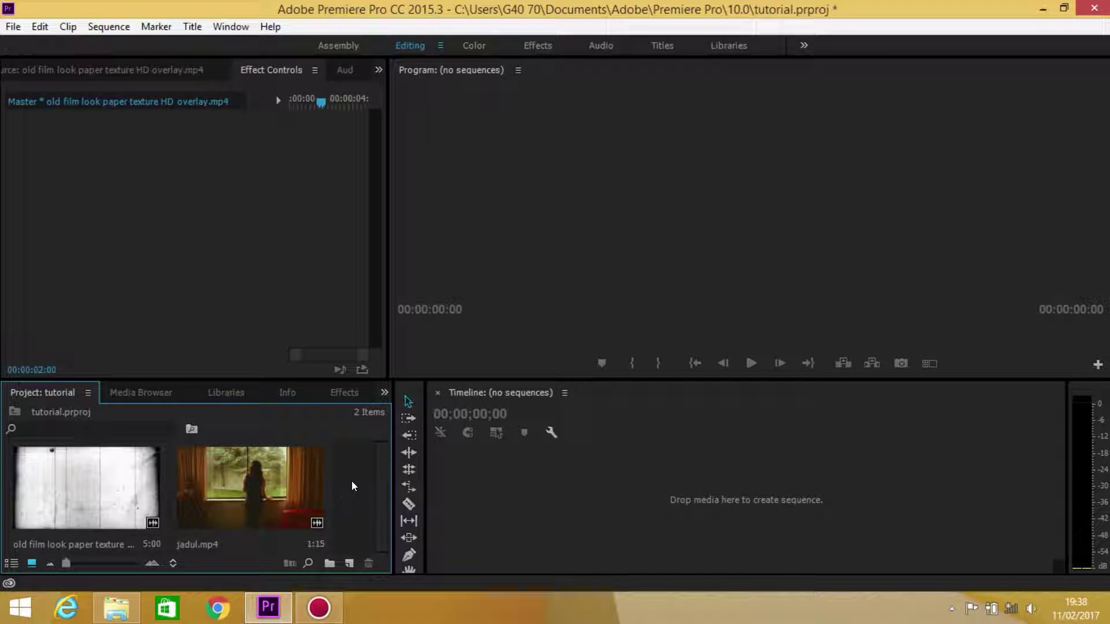
- Drag jadul.mp4 onto the empty Timeline to create the 'jadul' sequence
{"action": "left_click", "coordinate": [247, 488]}
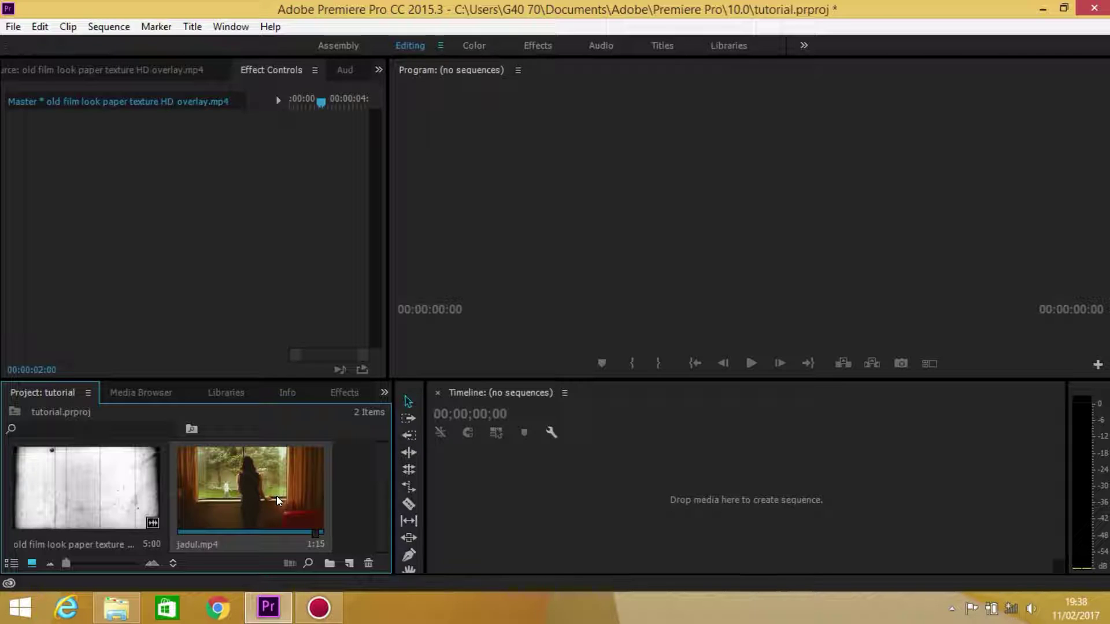
{"action": "left_click_drag", "start_coordinate": [46, 506], "coordinate": [240, 477]}
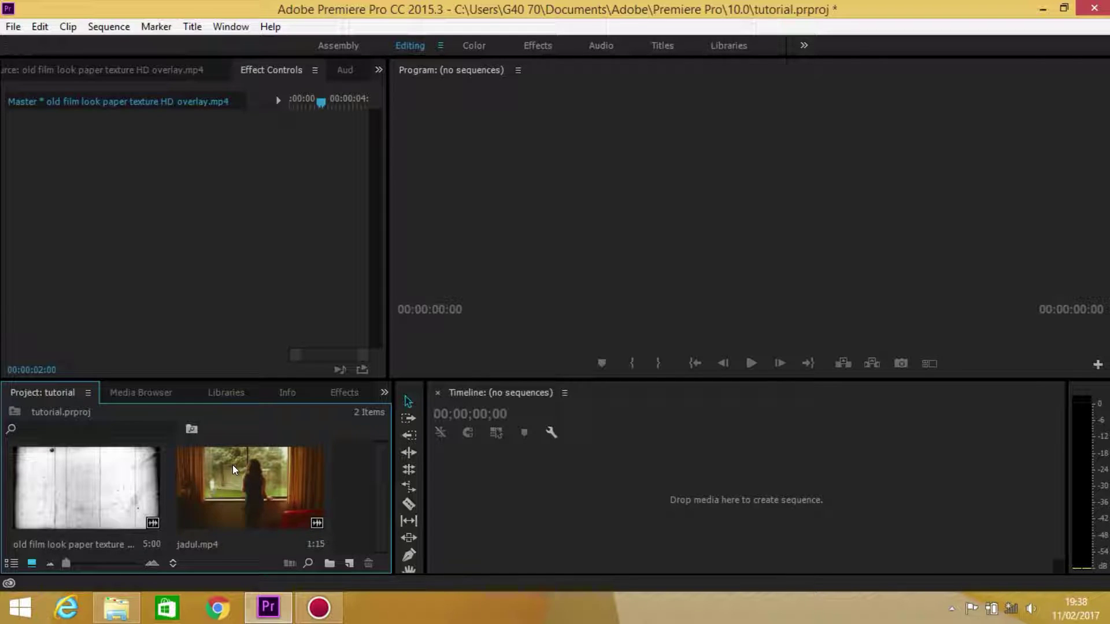
{"action": "left_click", "coordinate": [238, 471]}
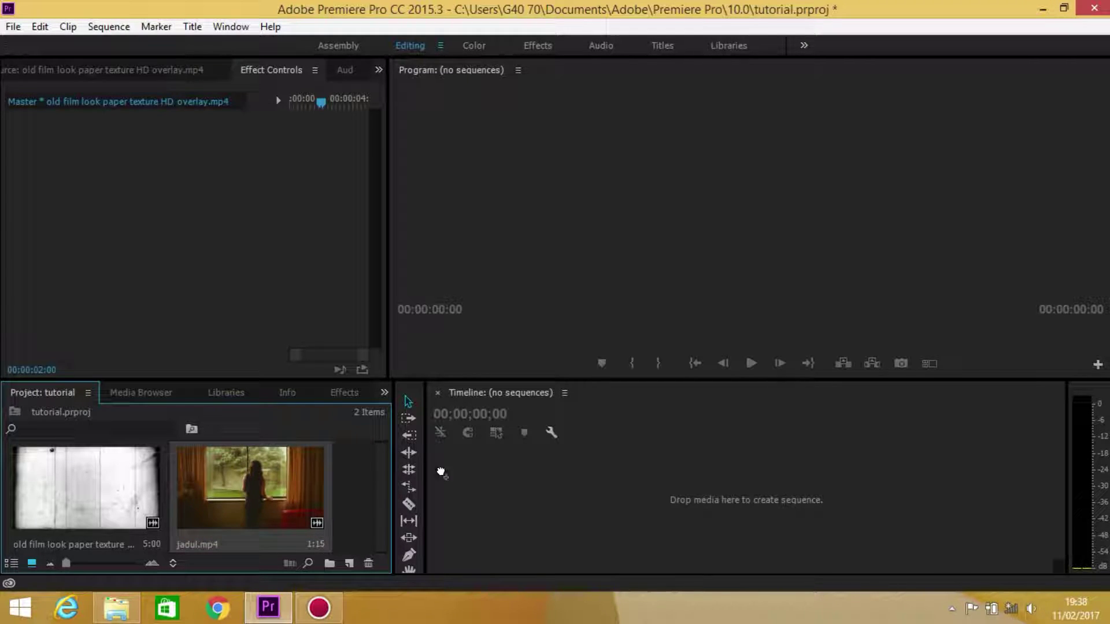
{"action": "left_click_drag", "start_coordinate": [217, 471], "coordinate": [633, 473]}
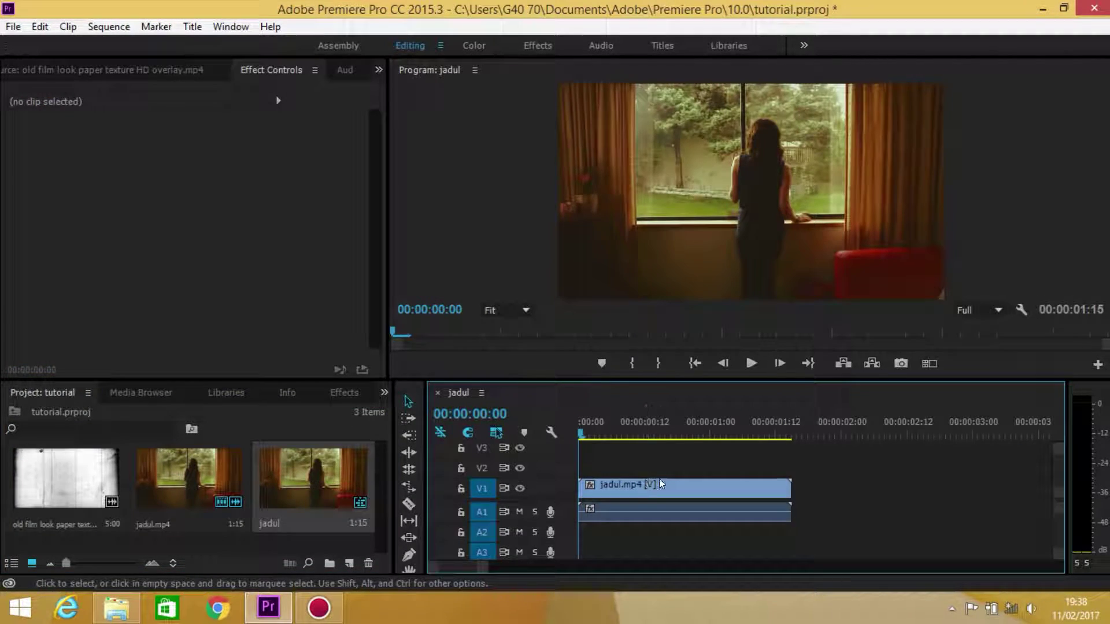
{"action": "left_click", "coordinate": [659, 484]}
- Scrub through the jadul clip to preview it, ending at frame 4
{"action": "mouse_move", "coordinate": [580, 433]}
{"action": "left_mouse_down"}
{"action": "mouse_move", "coordinate": [769, 452]}
{"action": "mouse_move", "coordinate": [579, 440]}
{"action": "left_mouse_up"}
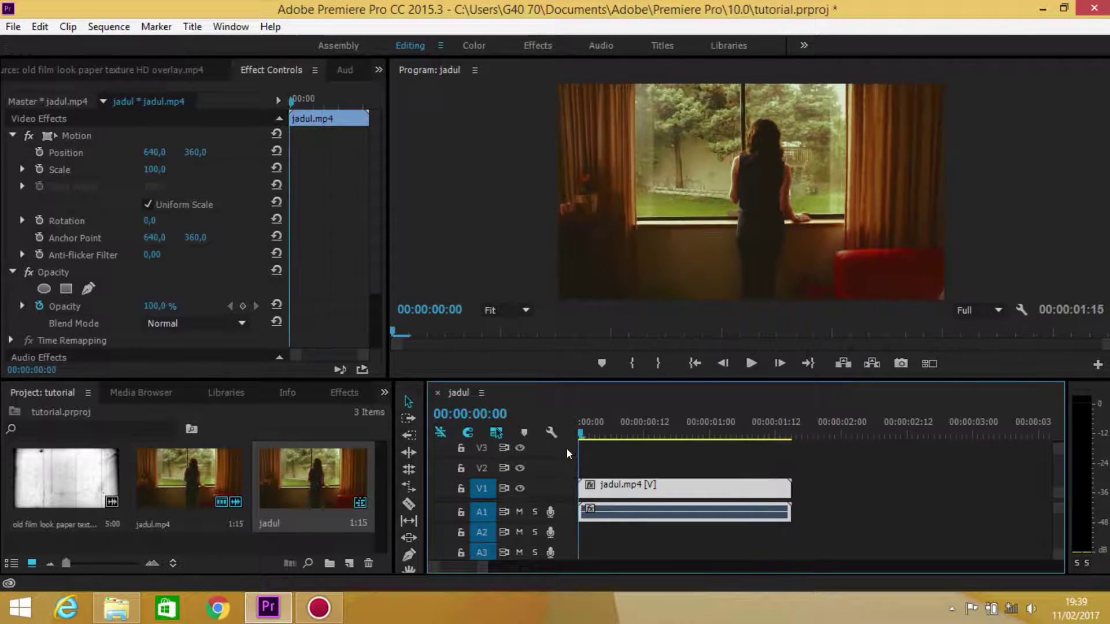
{"action": "left_click", "coordinate": [677, 439]}
{"action": "mouse_move", "coordinate": [677, 439]}
{"action": "left_mouse_down"}
{"action": "mouse_move", "coordinate": [607, 437]}
{"action": "mouse_move", "coordinate": [648, 440]}
{"action": "mouse_move", "coordinate": [617, 438]}
{"action": "left_mouse_up"}
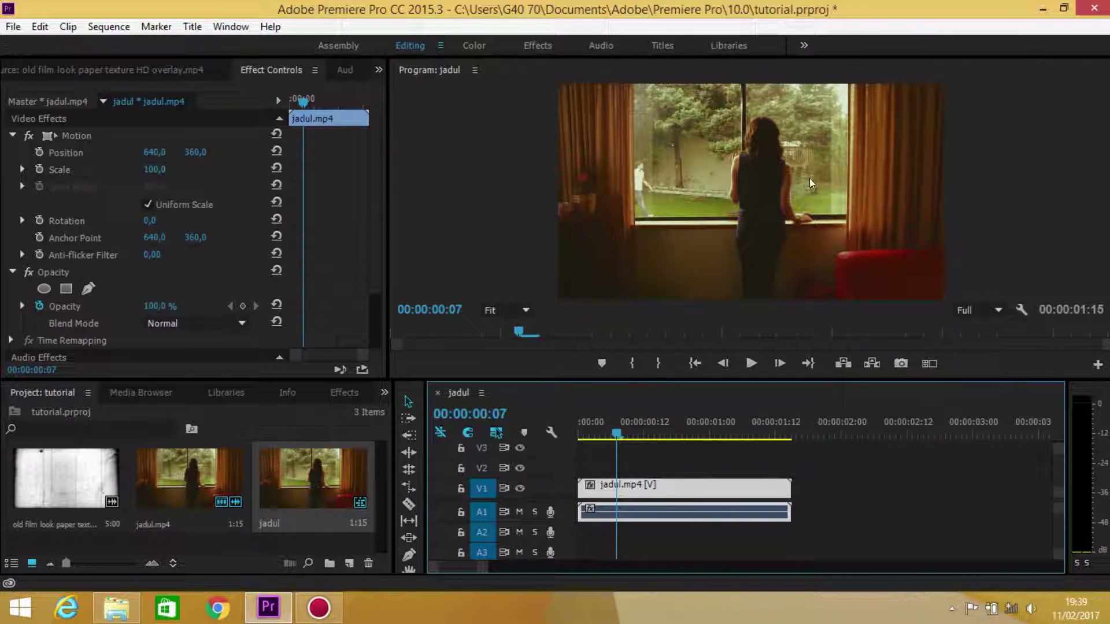
{"action": "left_click_drag", "start_coordinate": [580, 434], "coordinate": [584, 435]}
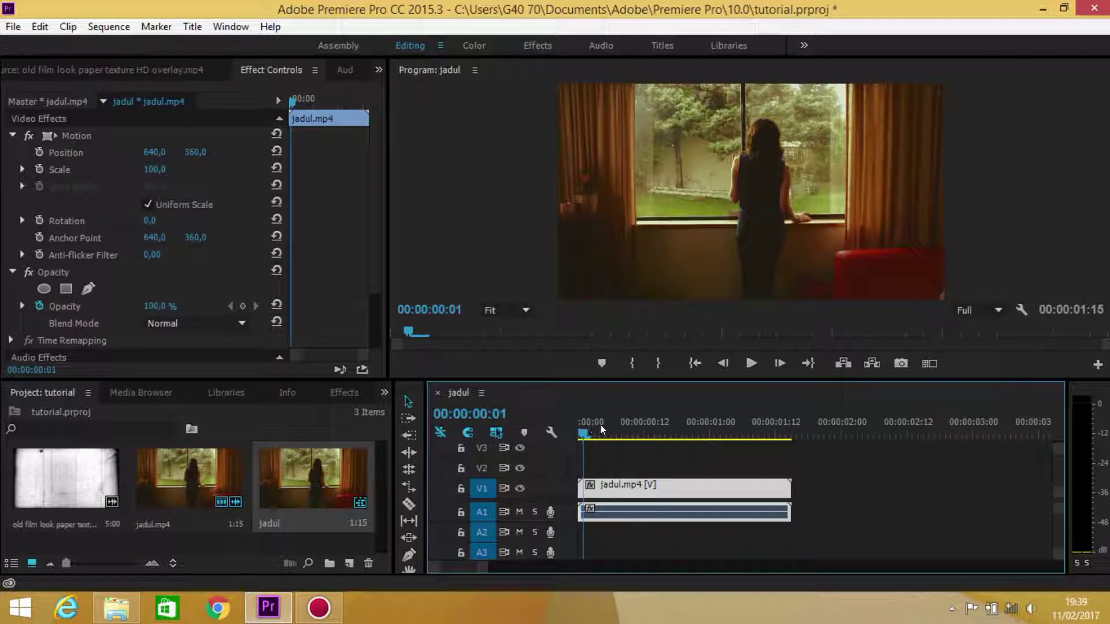
{"action": "mouse_move", "coordinate": [582, 433]}
{"action": "left_mouse_down"}
{"action": "mouse_move", "coordinate": [569, 439]}
{"action": "mouse_move", "coordinate": [648, 437]}
{"action": "left_mouse_up"}
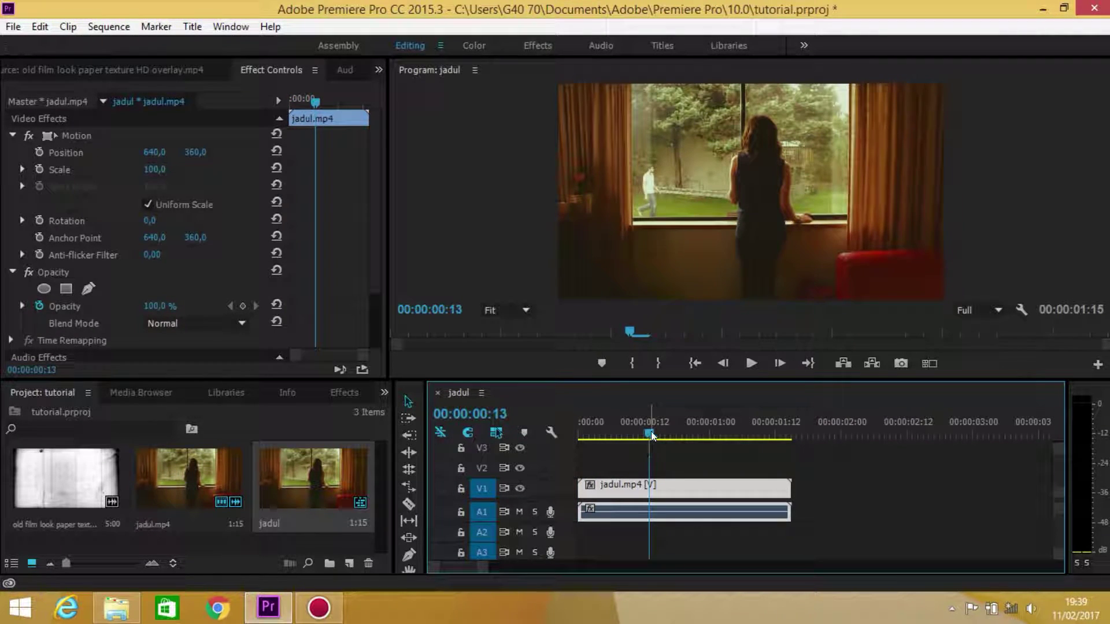
{"action": "left_click_drag", "start_coordinate": [647, 438], "coordinate": [570, 438]}
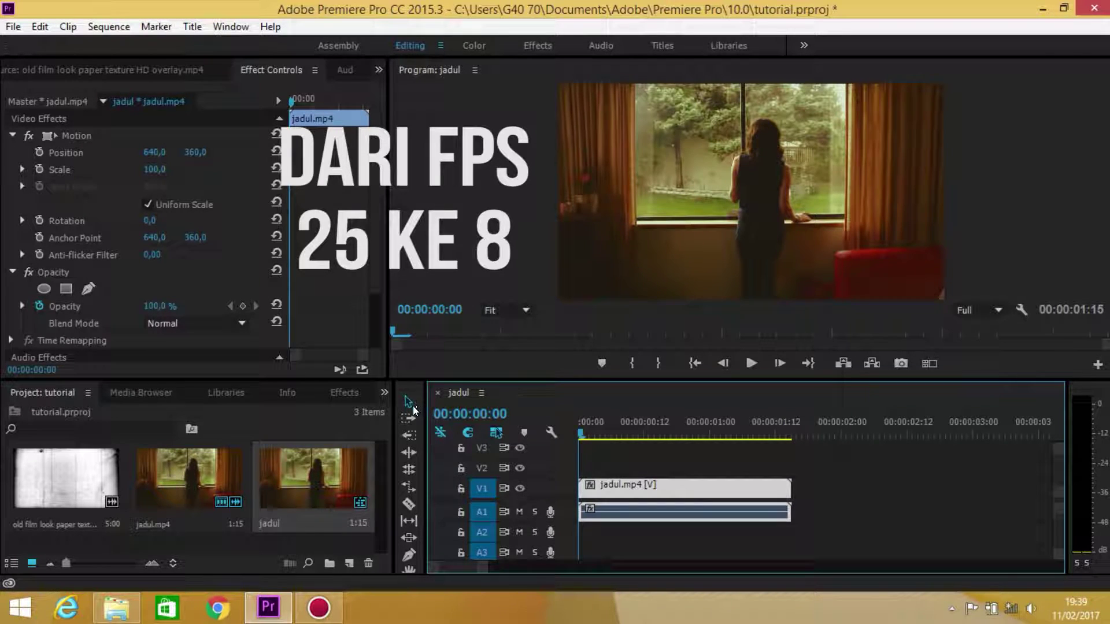
{"action": "left_click_drag", "start_coordinate": [582, 433], "coordinate": [595, 437]}
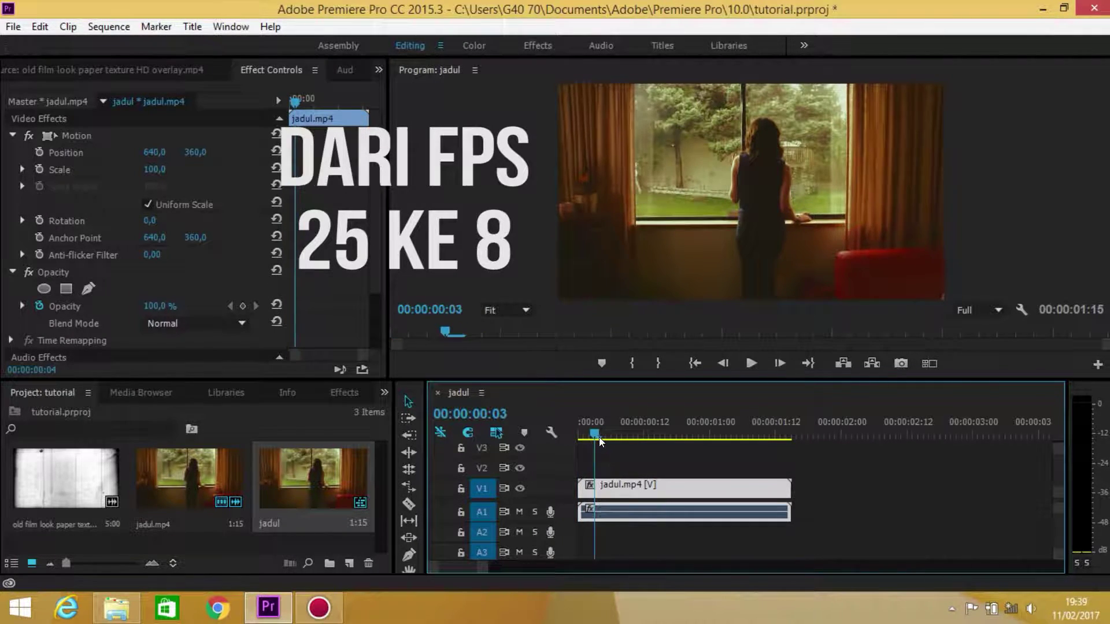
{"action": "left_click", "coordinate": [600, 438]}
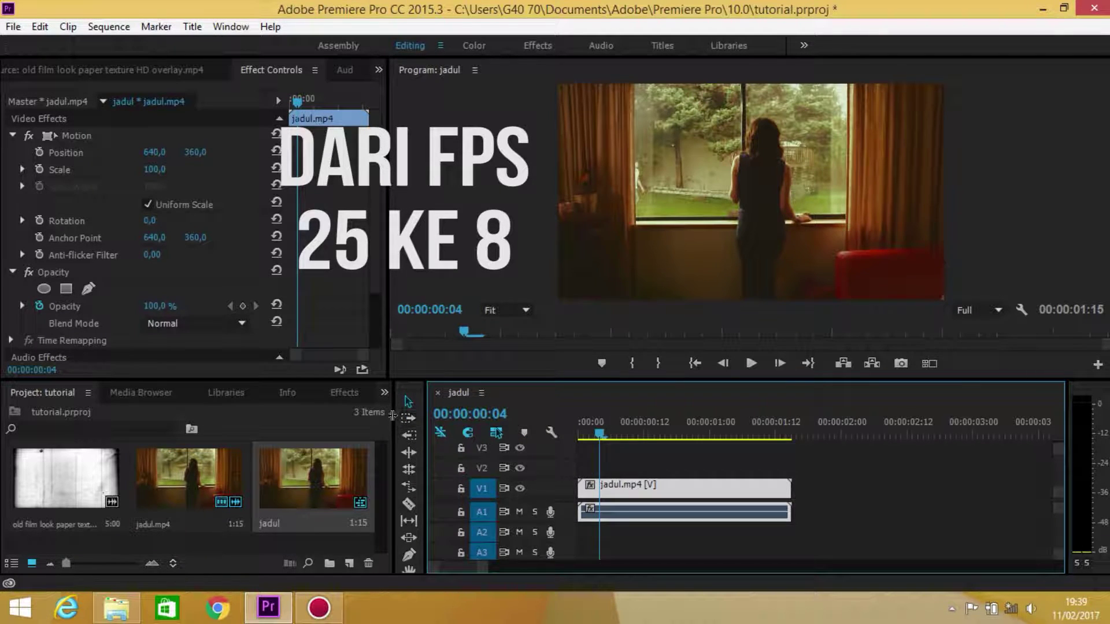
- Search effects for 'posterize time' and apply Posterize Time to the jadul.mp4 clip
{"action": "left_click", "coordinate": [345, 394]}
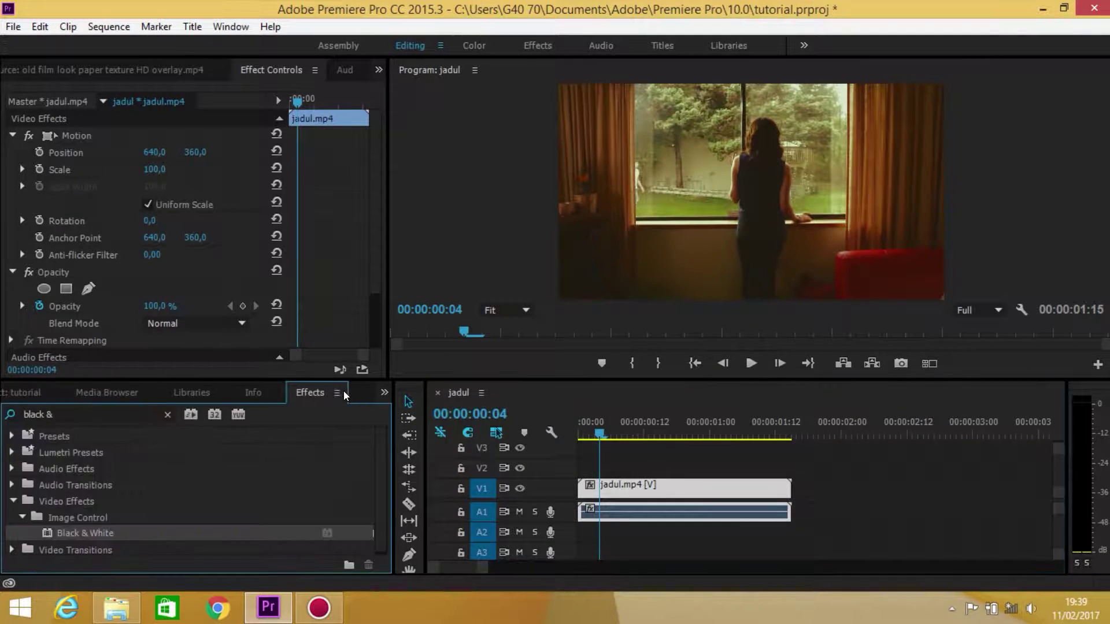
{"action": "left_click", "coordinate": [168, 416]}
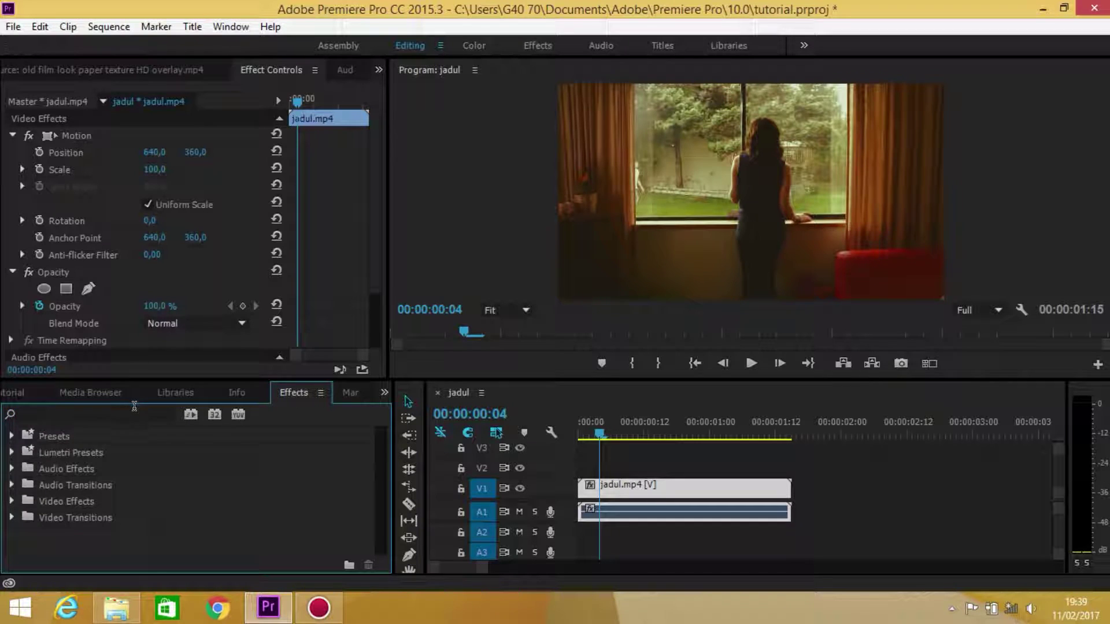
{"action": "left_click", "coordinate": [136, 408]}
{"action": "type", "text": "po"}
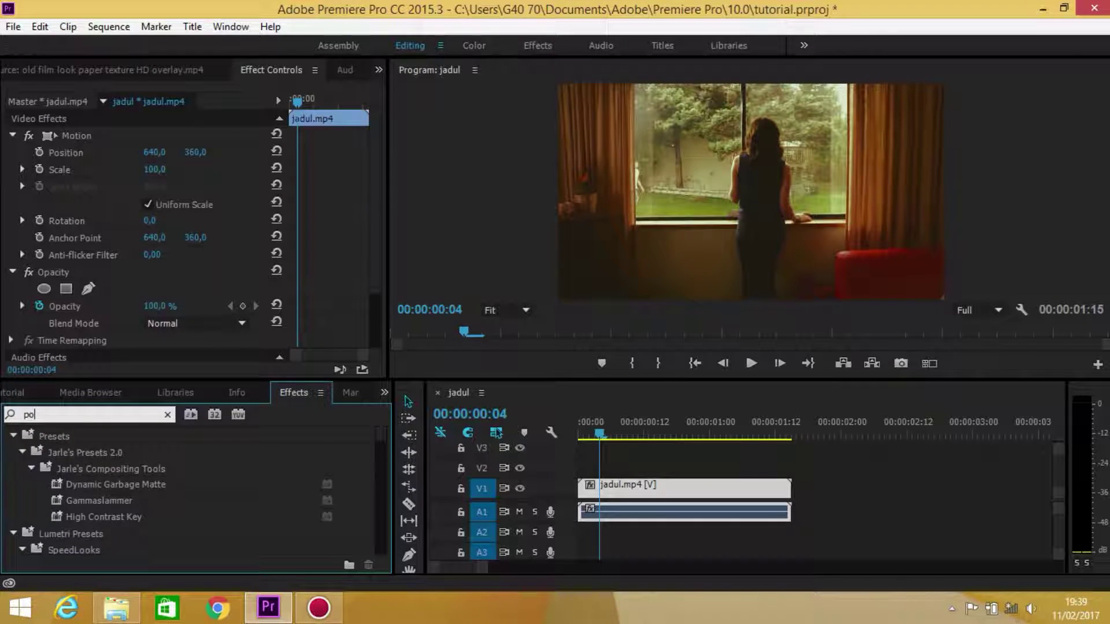
{"action": "type", "text": "ster"}
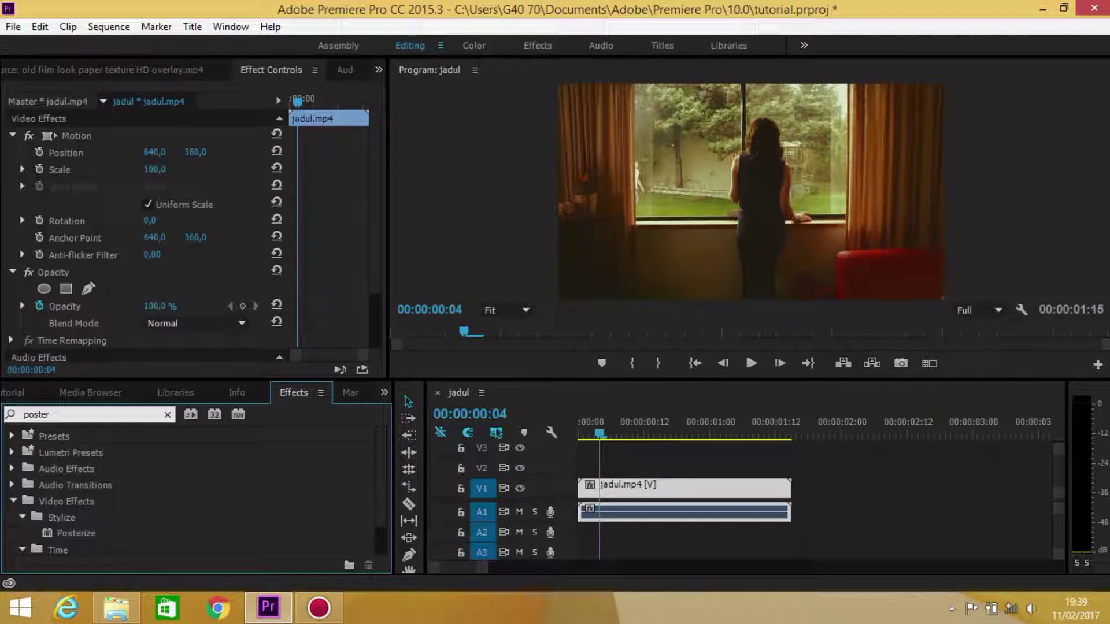
{"action": "type", "text": "ize t"}
{"action": "type", "text": "ime"}
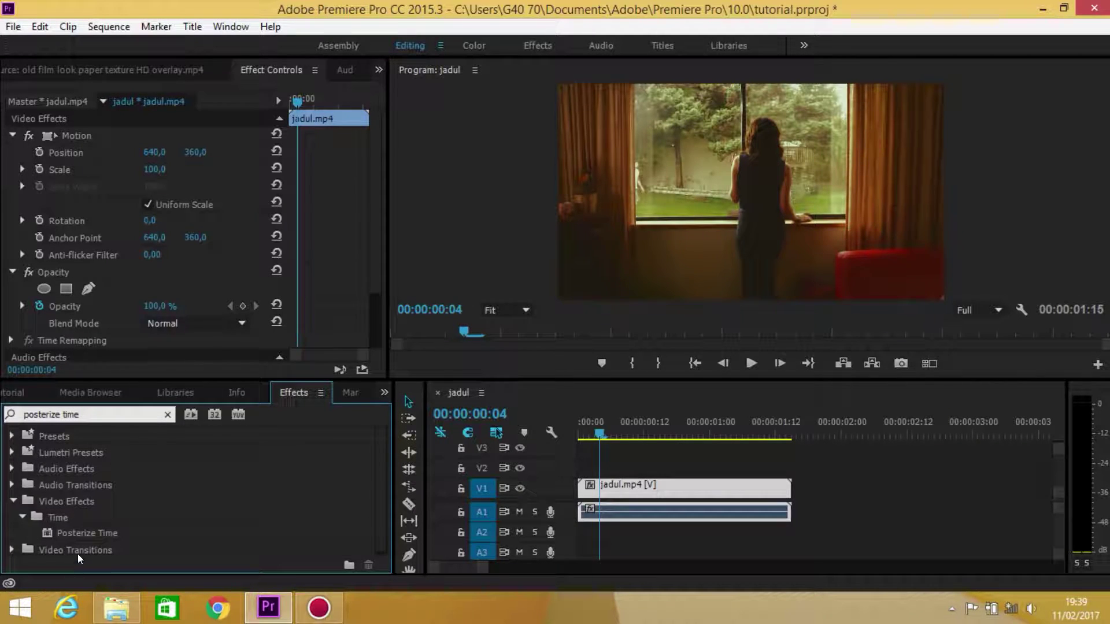
{"action": "left_click", "coordinate": [58, 532]}
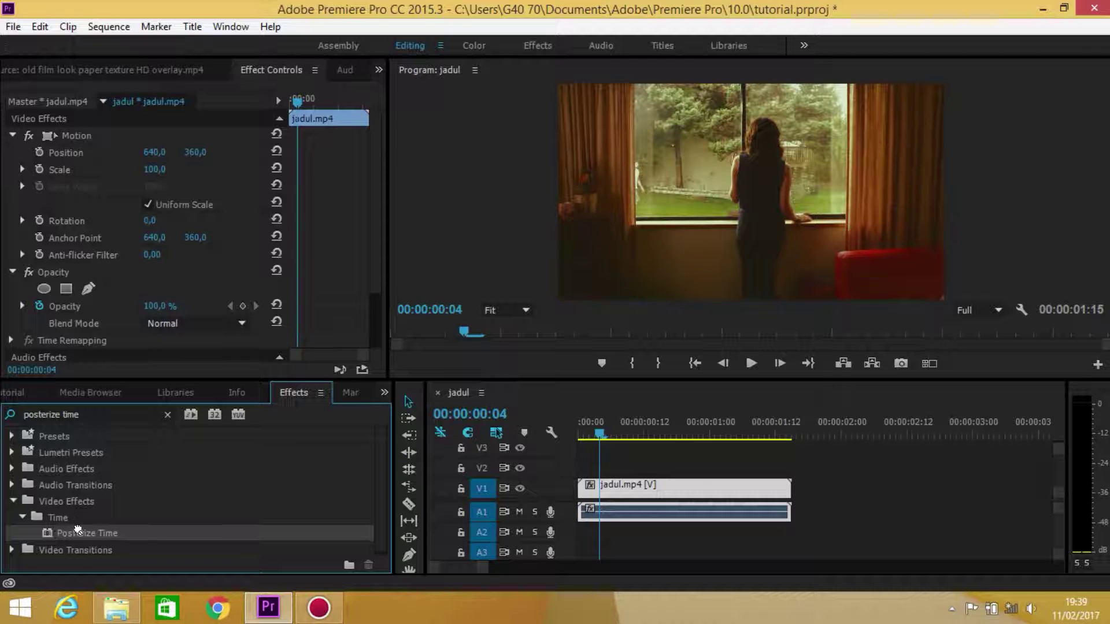
{"action": "left_click_drag", "start_coordinate": [78, 529], "coordinate": [630, 486]}
- Set Posterize Time's Frame Rate to 8 in Effect Controls
{"action": "scroll", "coordinate": [384, 256], "scroll_direction": "down", "scroll_amount": 3}
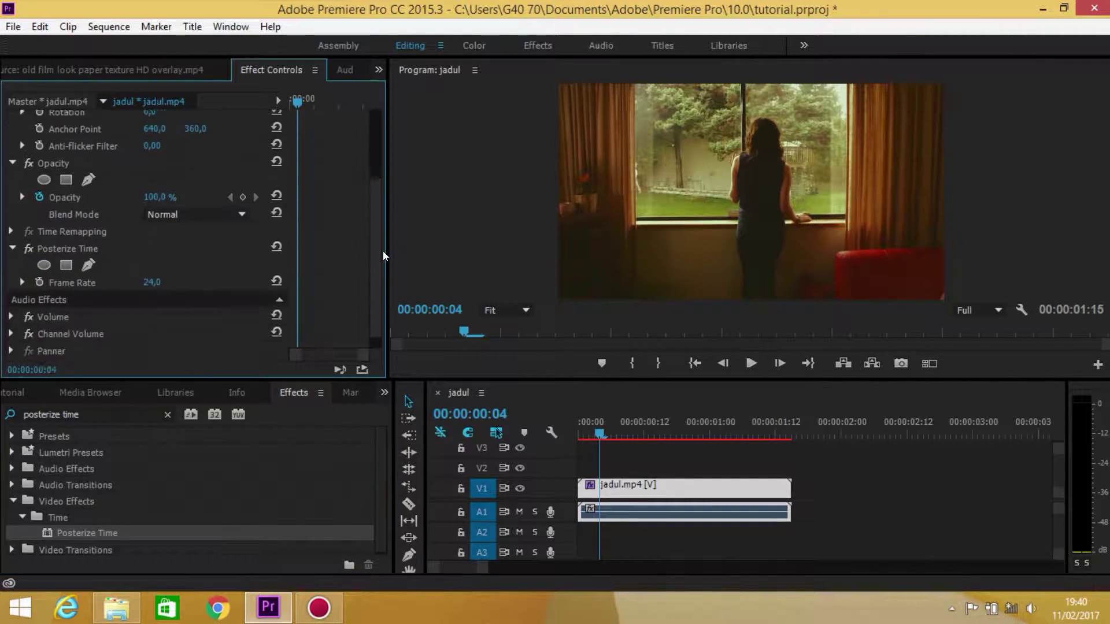
{"action": "scroll", "coordinate": [380, 319], "scroll_direction": "down", "scroll_amount": 1}
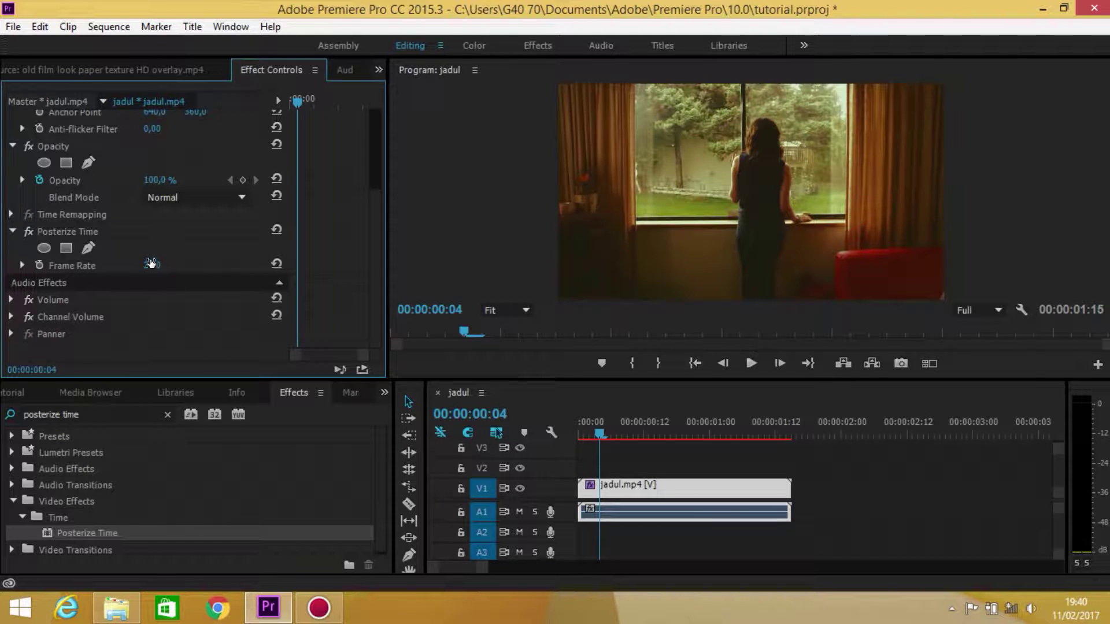
{"action": "left_click", "coordinate": [152, 266]}
{"action": "type", "text": "8"}
{"action": "key", "text": "Return"}
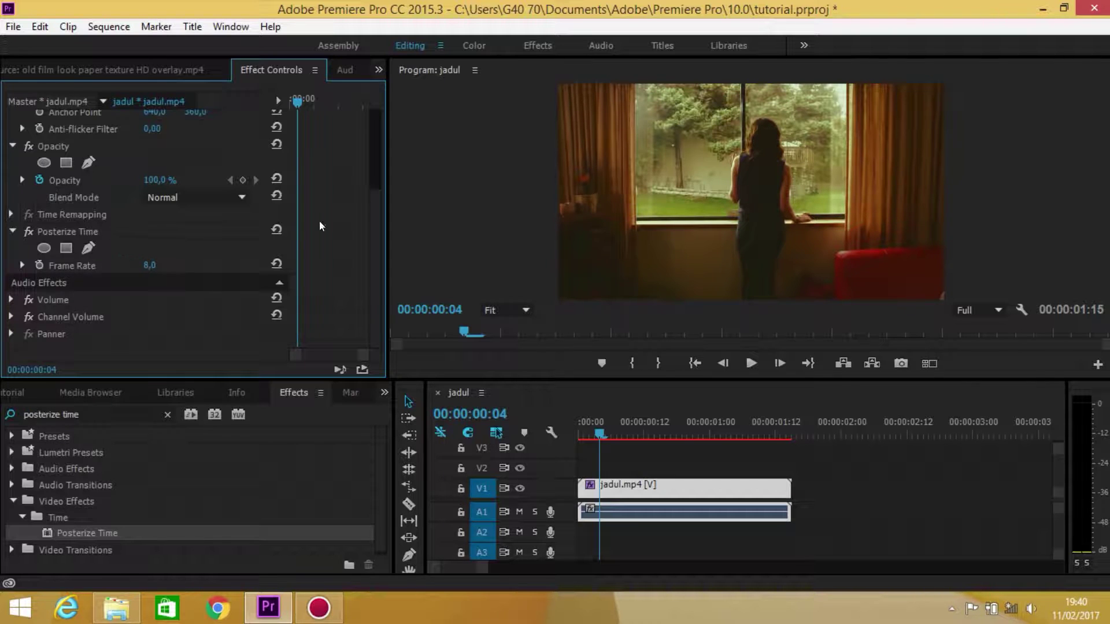
- Preview the choppier motion and toggle Posterize Time off and on to compare
{"action": "mouse_move", "coordinate": [579, 438]}
{"action": "left_mouse_down"}
{"action": "mouse_move", "coordinate": [696, 433]}
{"action": "mouse_move", "coordinate": [575, 432]}
{"action": "mouse_move", "coordinate": [645, 433]}
{"action": "mouse_move", "coordinate": [610, 434]}
{"action": "mouse_move", "coordinate": [729, 459]}
{"action": "mouse_move", "coordinate": [601, 434]}
{"action": "mouse_move", "coordinate": [715, 435]}
{"action": "mouse_move", "coordinate": [562, 452]}
{"action": "left_mouse_up"}
{"action": "left_click", "coordinate": [25, 232]}
{"action": "left_click", "coordinate": [25, 231]}
{"action": "left_click", "coordinate": [26, 232]}
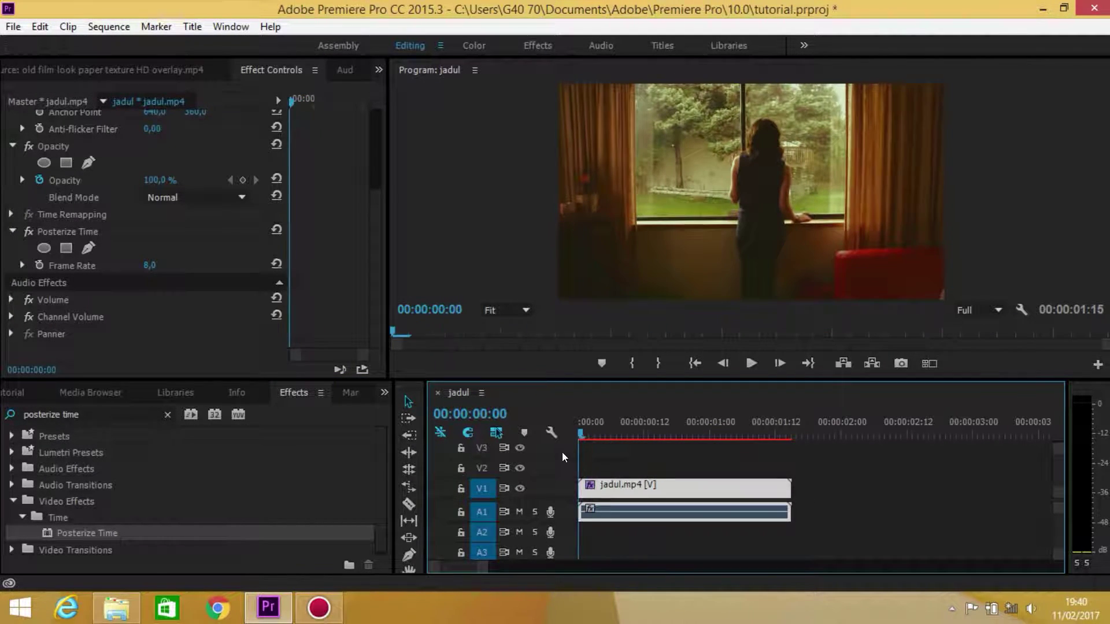
- Search 'black &' and apply Black & White to jadul.mp4, then preview the grayscale result
{"action": "left_click", "coordinate": [18, 389]}
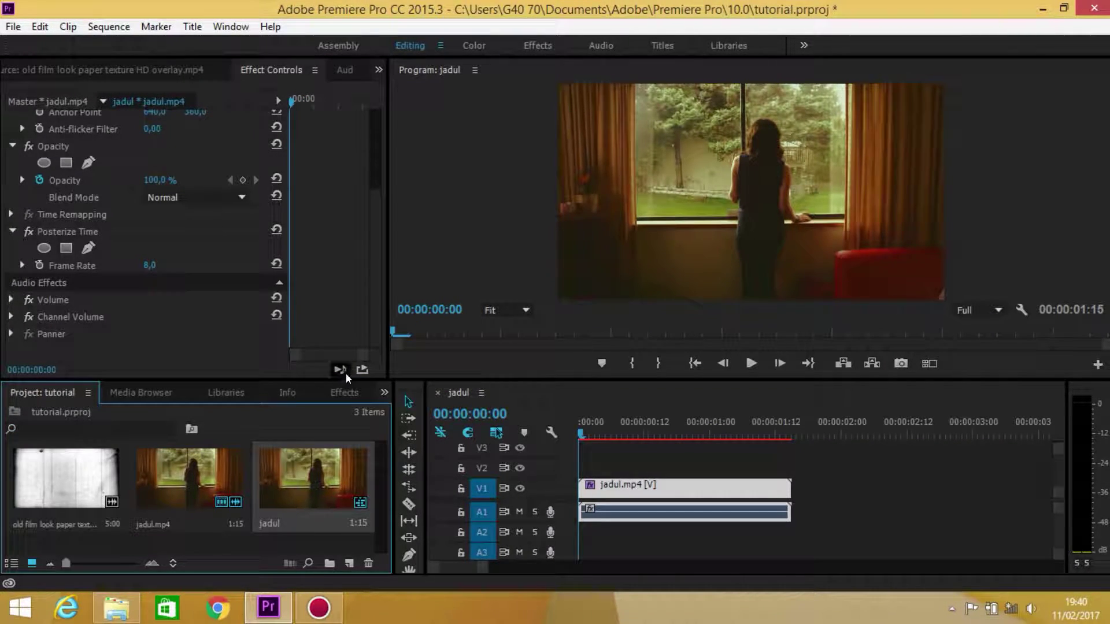
{"action": "left_click", "coordinate": [345, 393]}
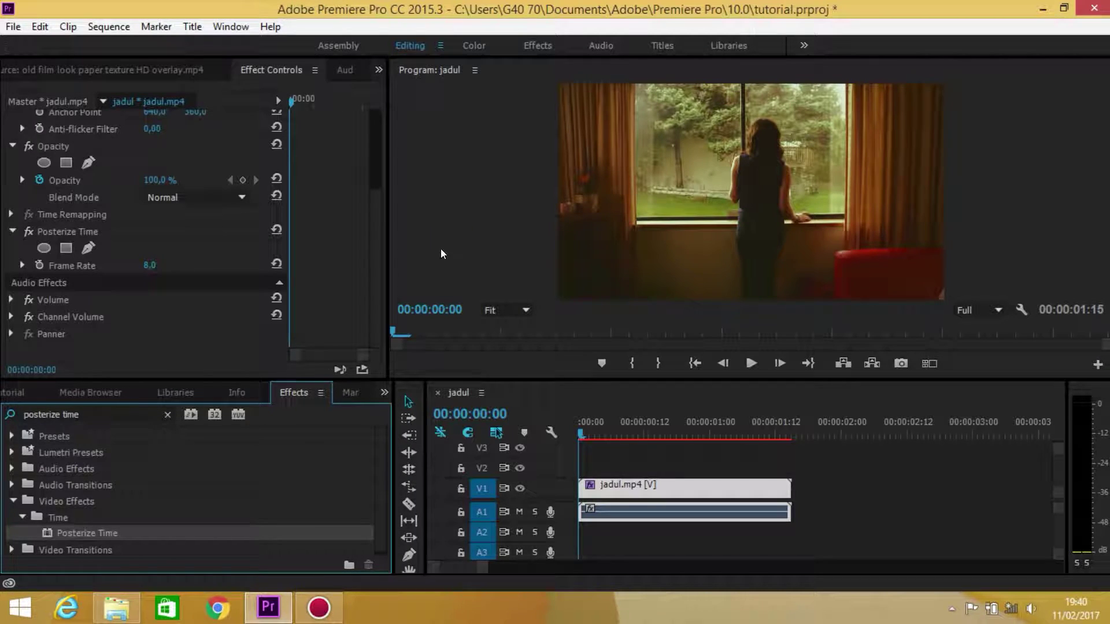
{"action": "left_click", "coordinate": [167, 415]}
{"action": "left_click", "coordinate": [127, 409]}
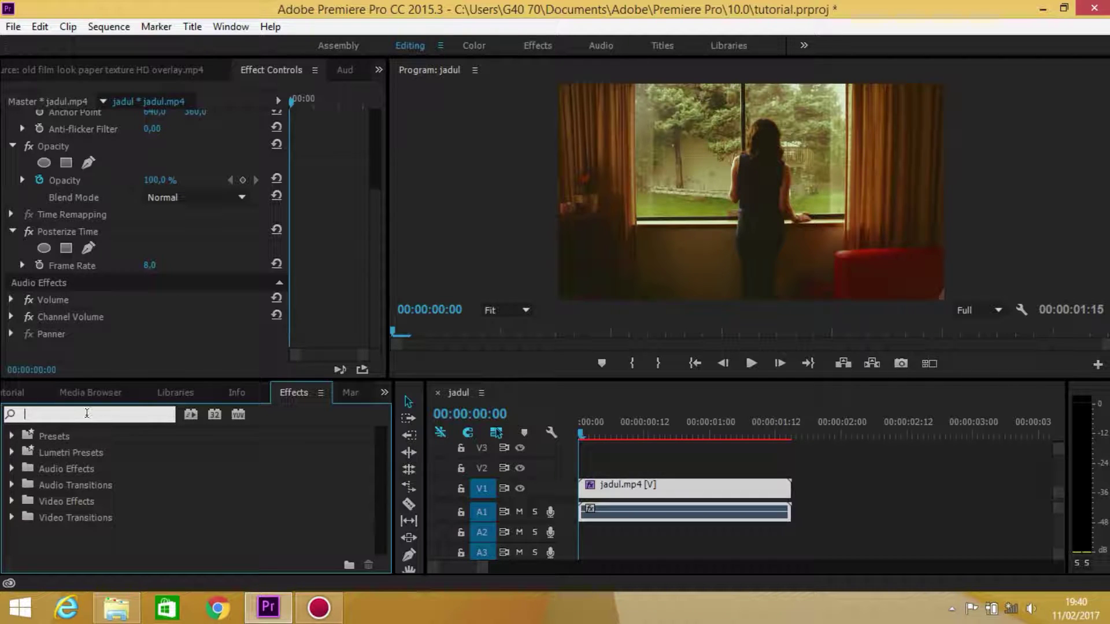
{"action": "type", "text": "b"}
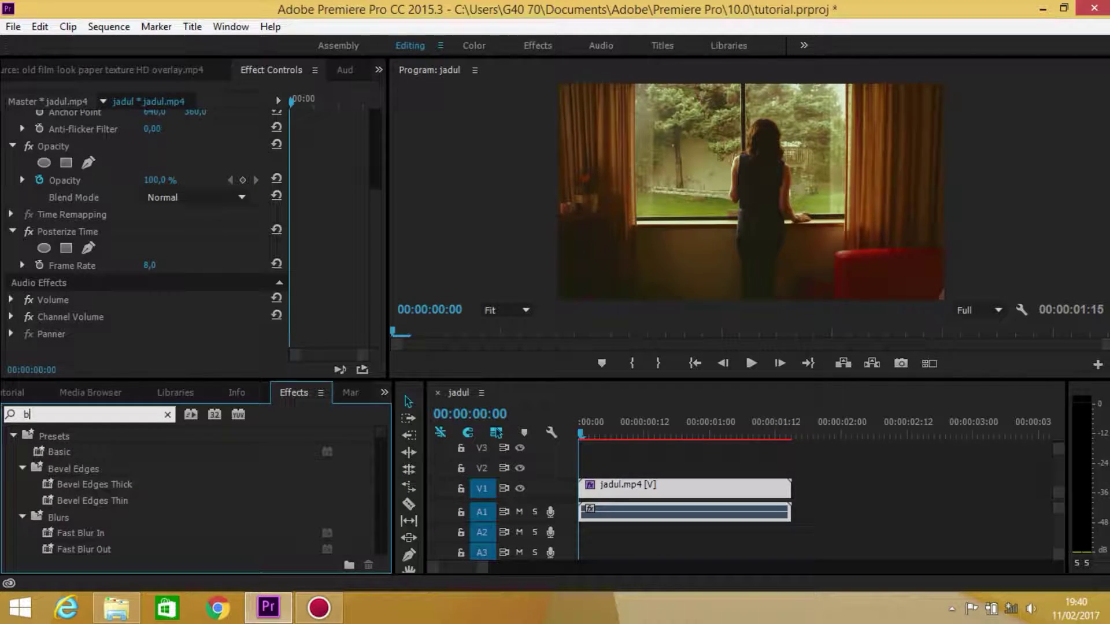
{"action": "type", "text": "lack"}
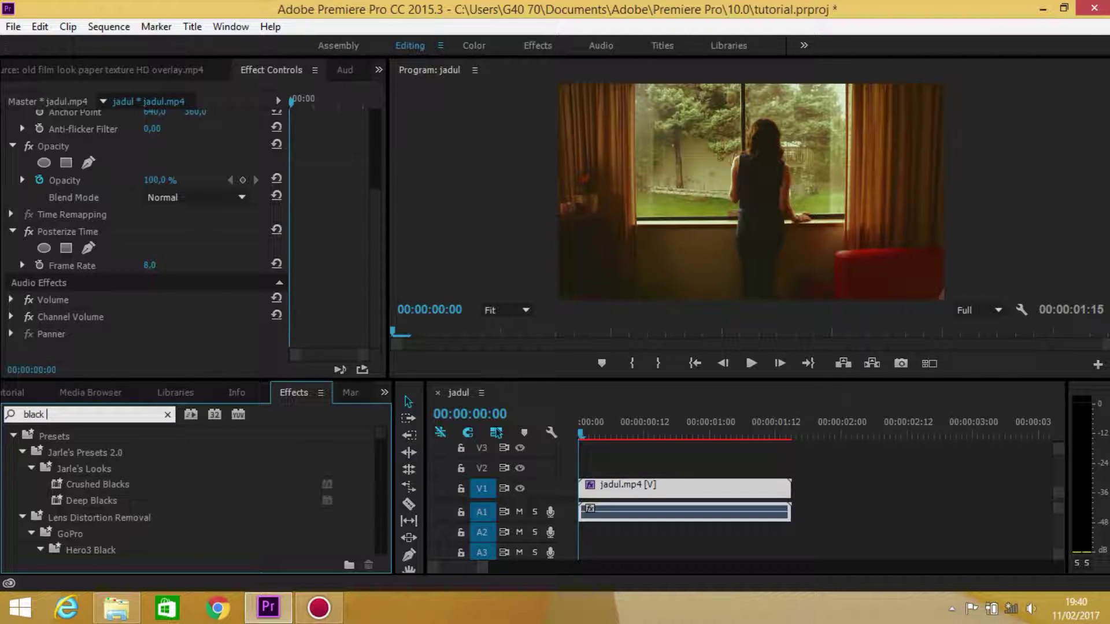
{"action": "type", "text": " & whit"}
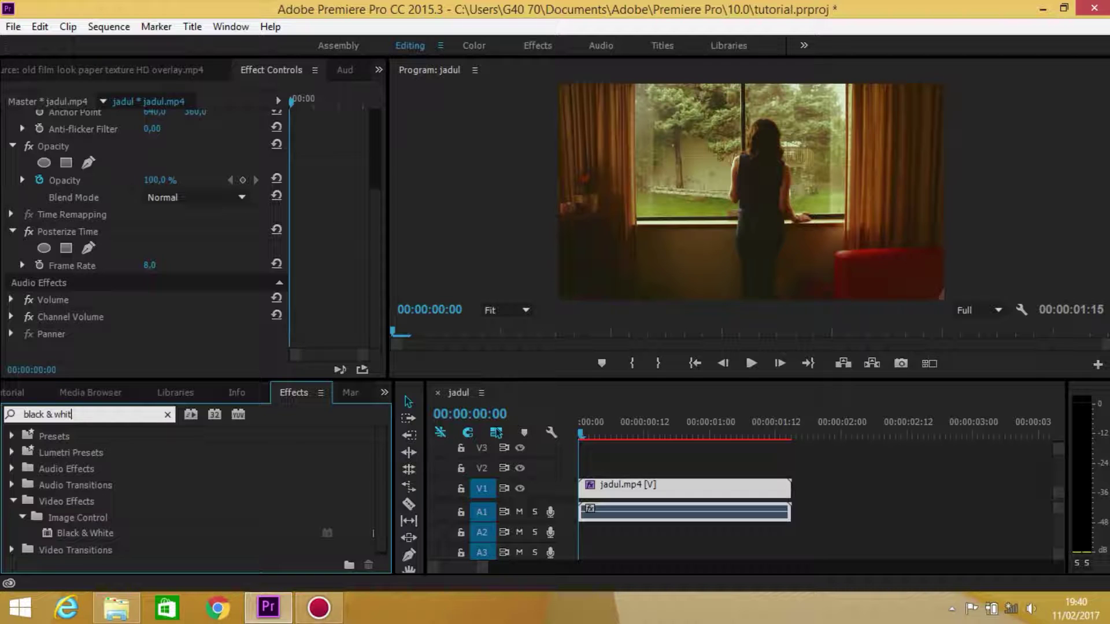
{"action": "left_click_drag", "start_coordinate": [75, 531], "coordinate": [643, 490]}
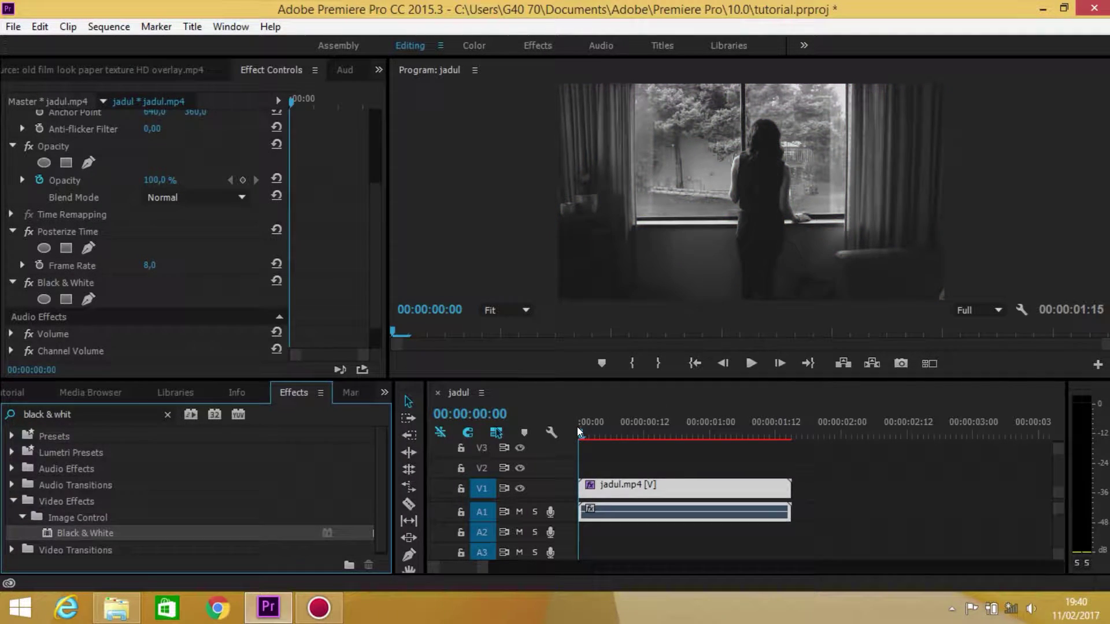
{"action": "left_click_drag", "start_coordinate": [578, 432], "coordinate": [638, 449]}
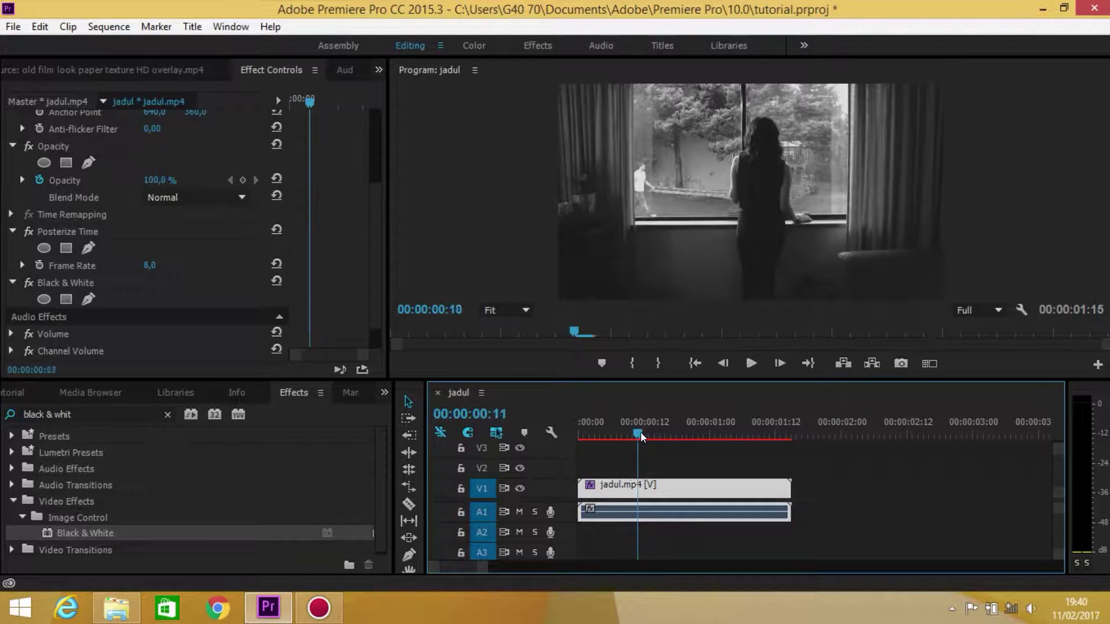
- Render the sequence's effects In to Out and return the playhead to 00:00:00:00
{"action": "left_click", "coordinate": [595, 437]}
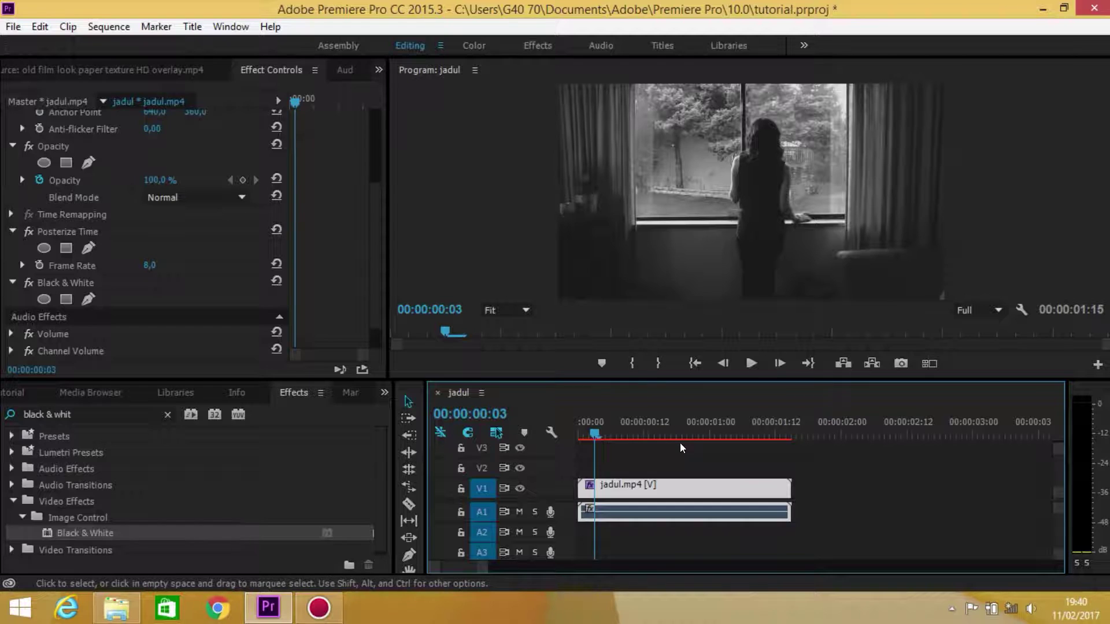
{"action": "left_click", "coordinate": [107, 23]}
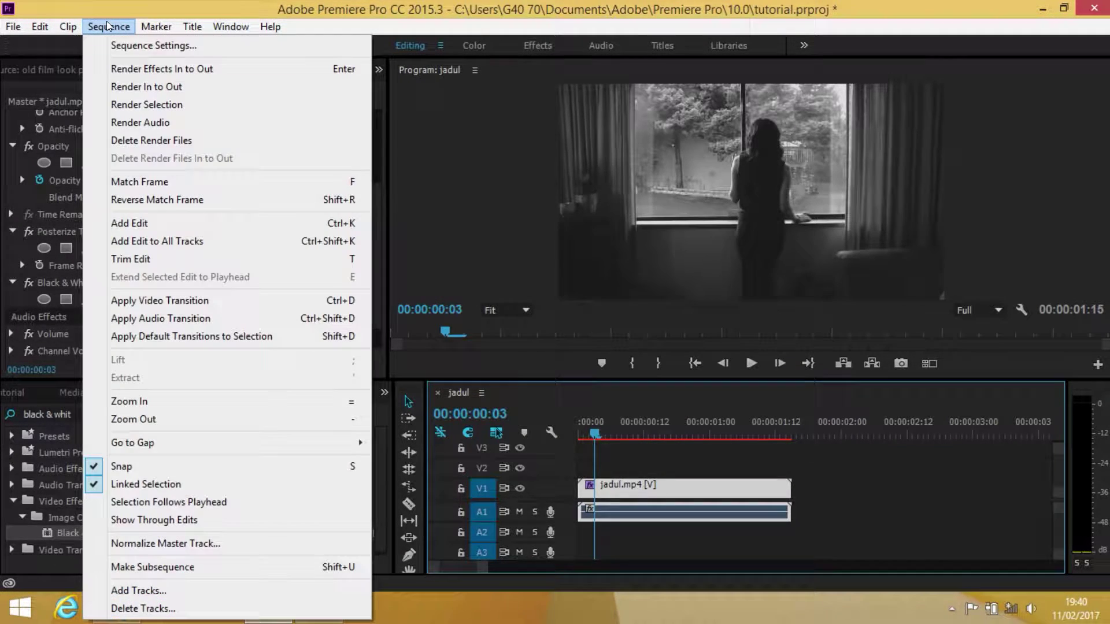
{"action": "left_click", "coordinate": [183, 73]}
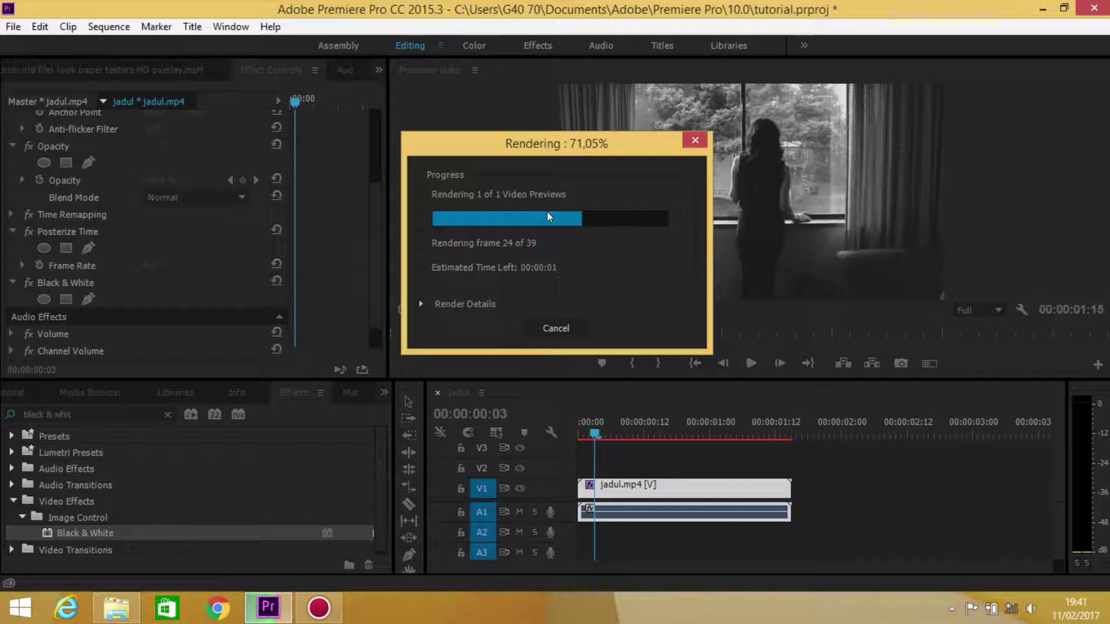
{"action": "left_click", "coordinate": [114, 35]}
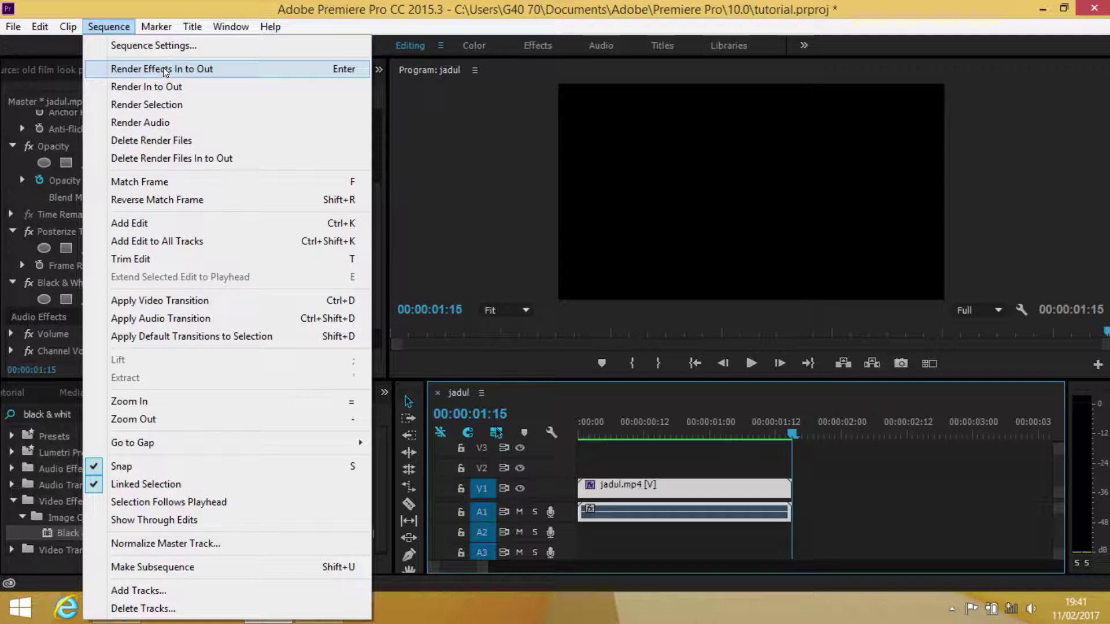
{"action": "left_click", "coordinate": [721, 453]}
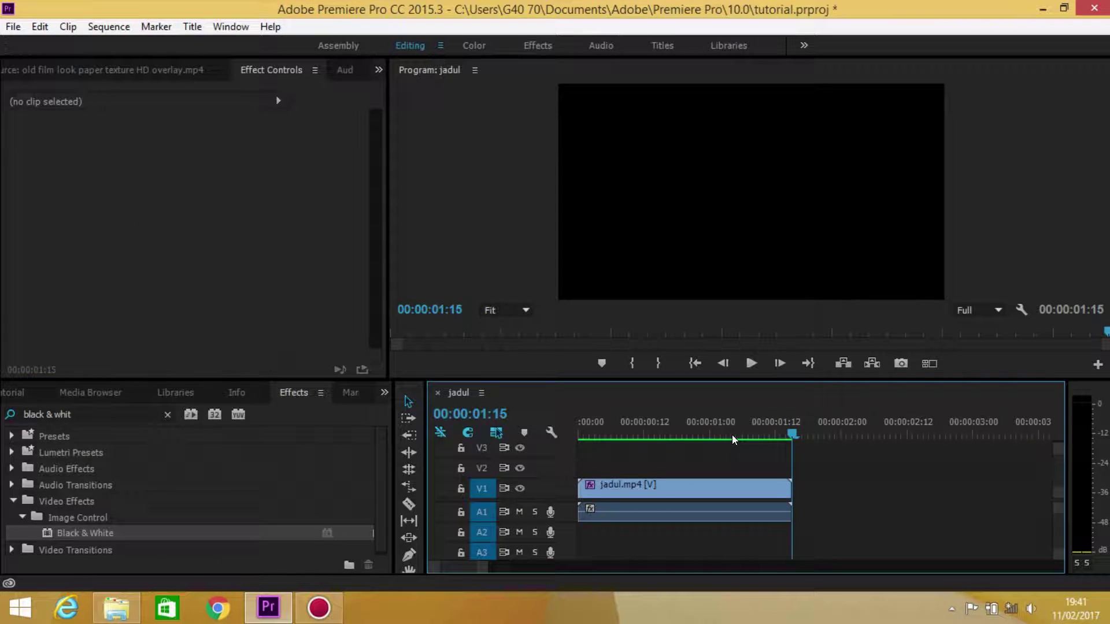
{"action": "left_click_drag", "start_coordinate": [793, 433], "coordinate": [521, 441]}
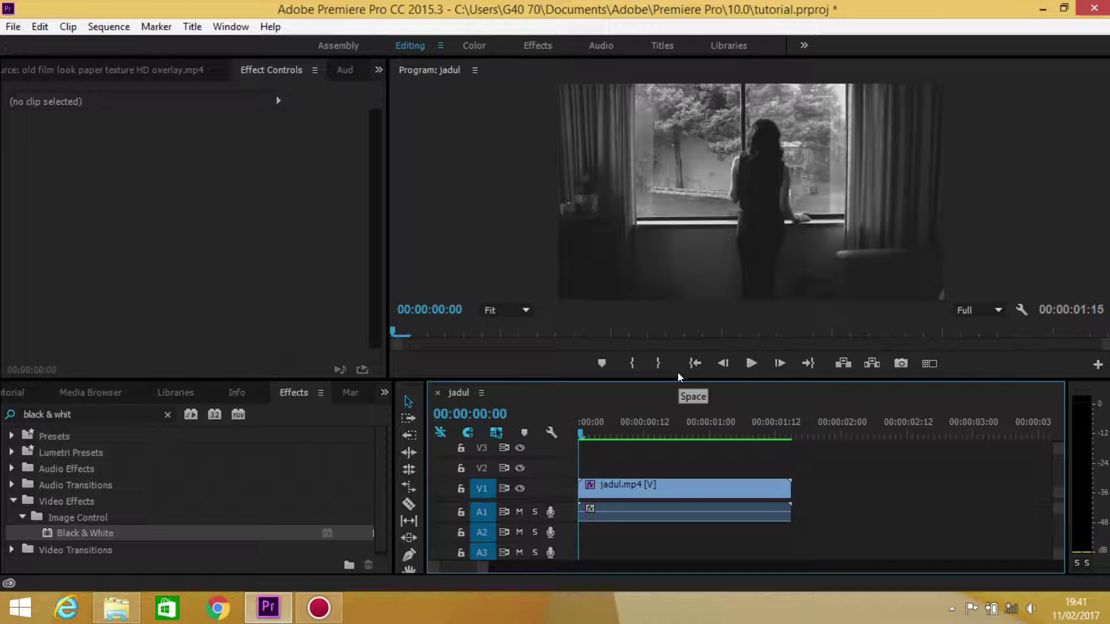
- Select the old film look paper texture clip in the project and skim its frames
{"action": "left_click", "coordinate": [25, 394]}
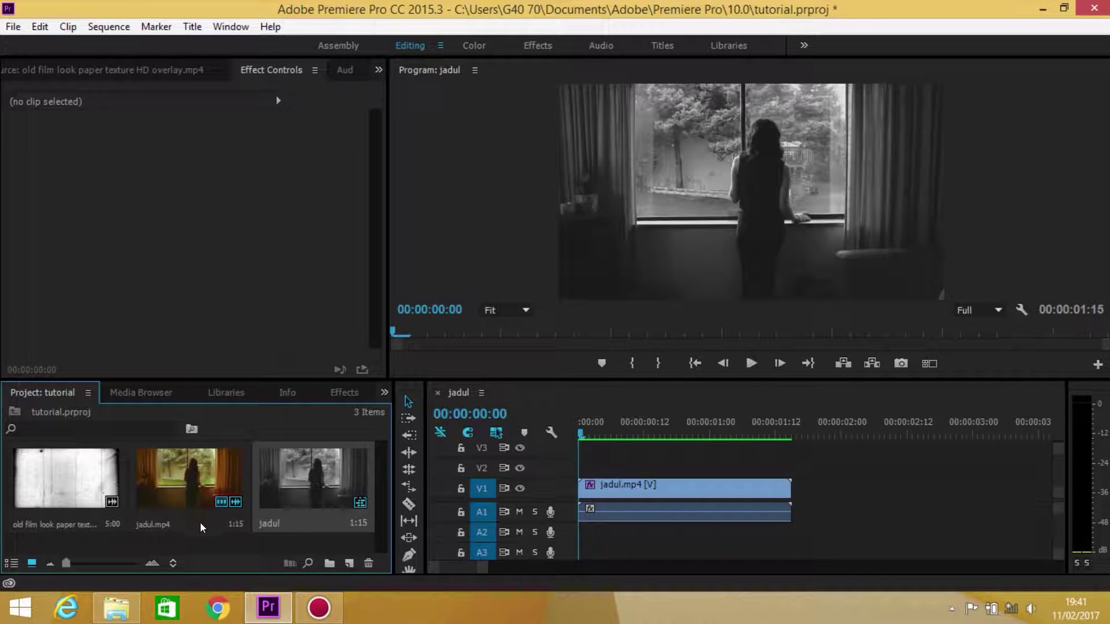
{"action": "left_click", "coordinate": [46, 501]}
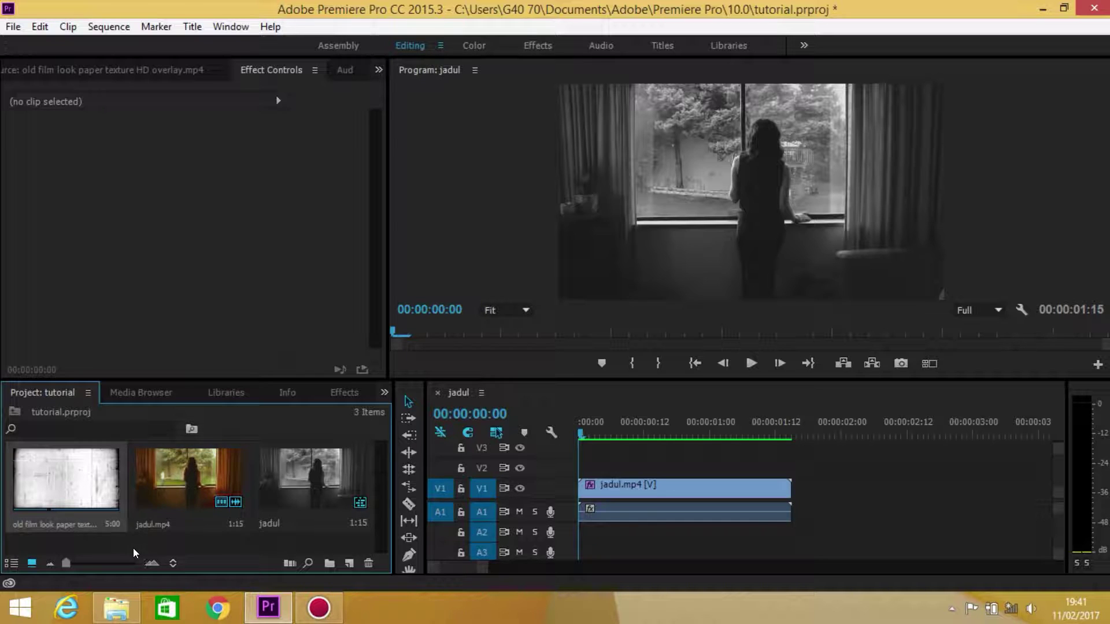
{"action": "left_click", "coordinate": [112, 469]}
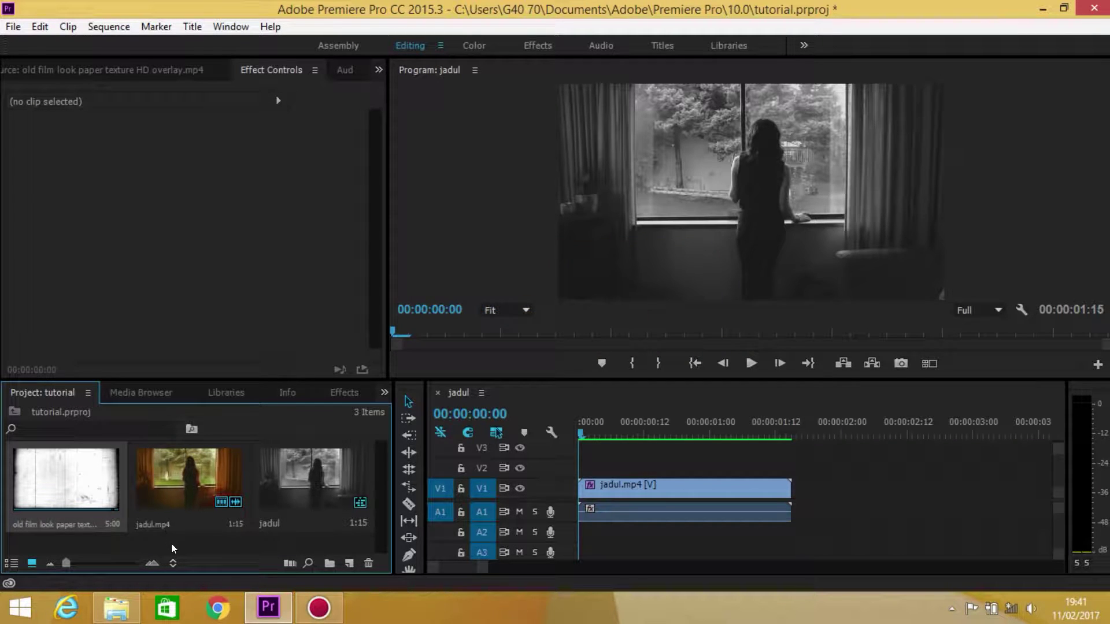
- Place the paper texture clip on V2 at the start and cut it where jadul.mp4 ends
{"action": "left_click_drag", "start_coordinate": [45, 475], "coordinate": [617, 473]}
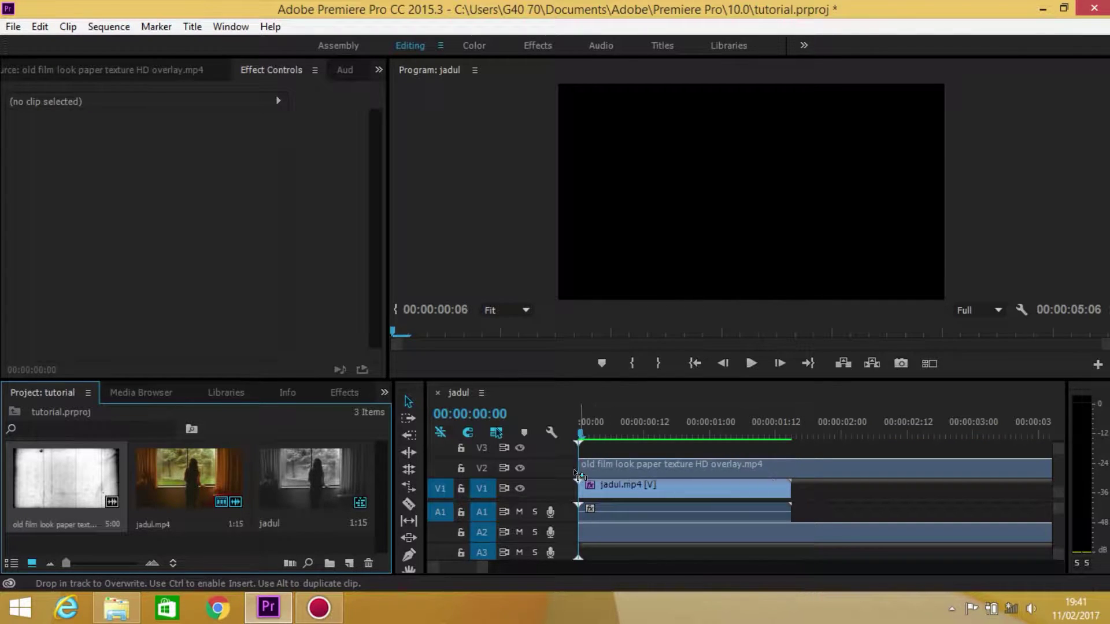
{"action": "left_click_drag", "start_coordinate": [617, 473], "coordinate": [571, 471]}
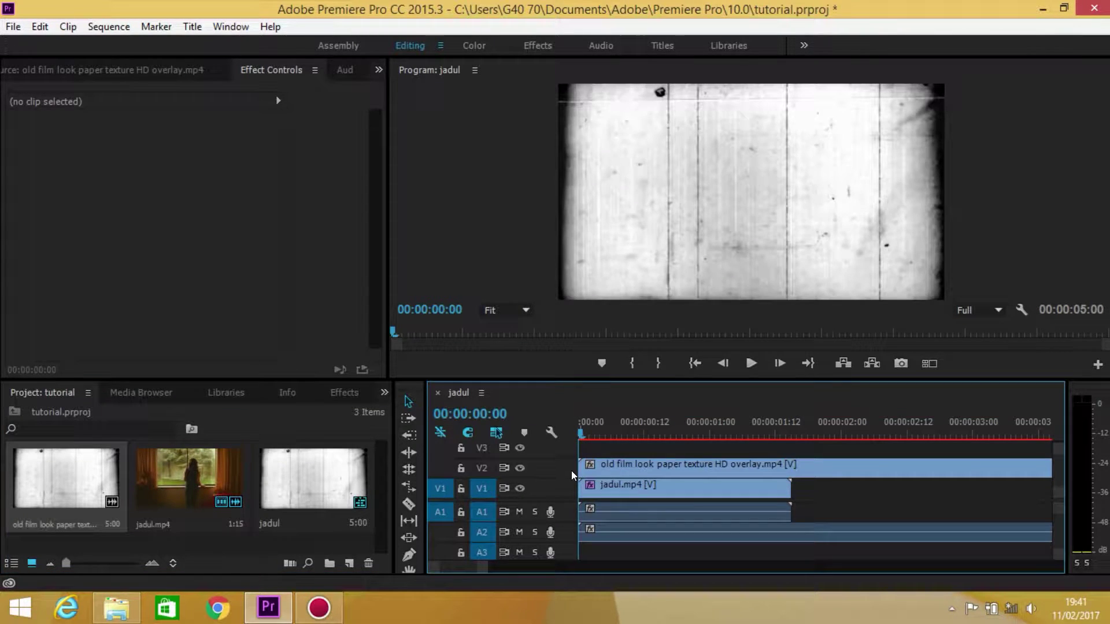
{"action": "left_click", "coordinate": [413, 508]}
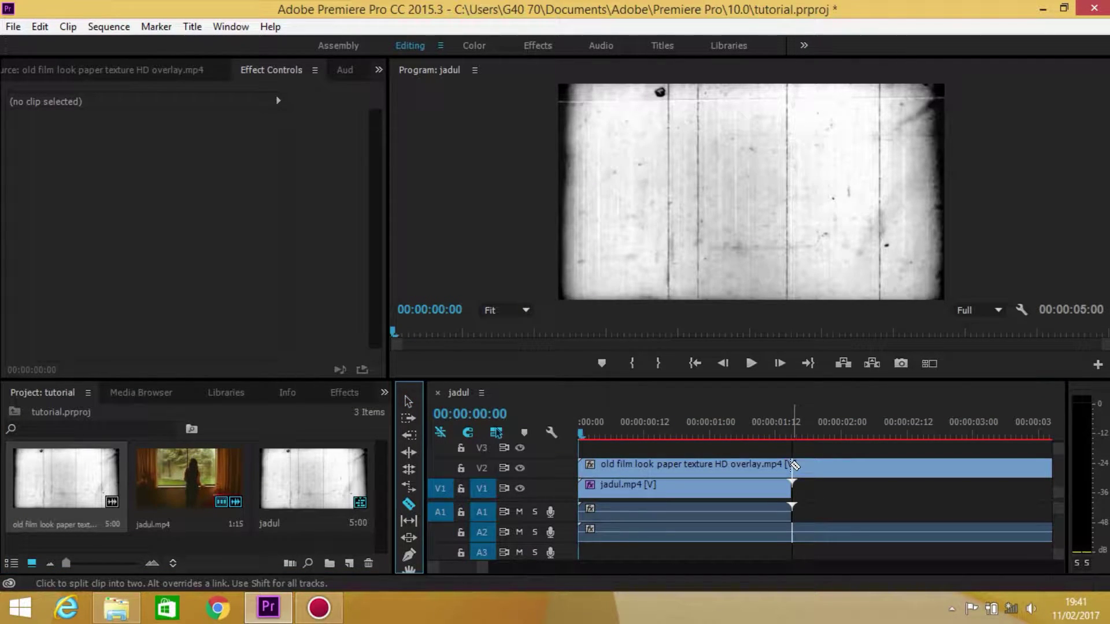
{"action": "left_click", "coordinate": [792, 465]}
{"action": "left_click", "coordinate": [408, 400]}
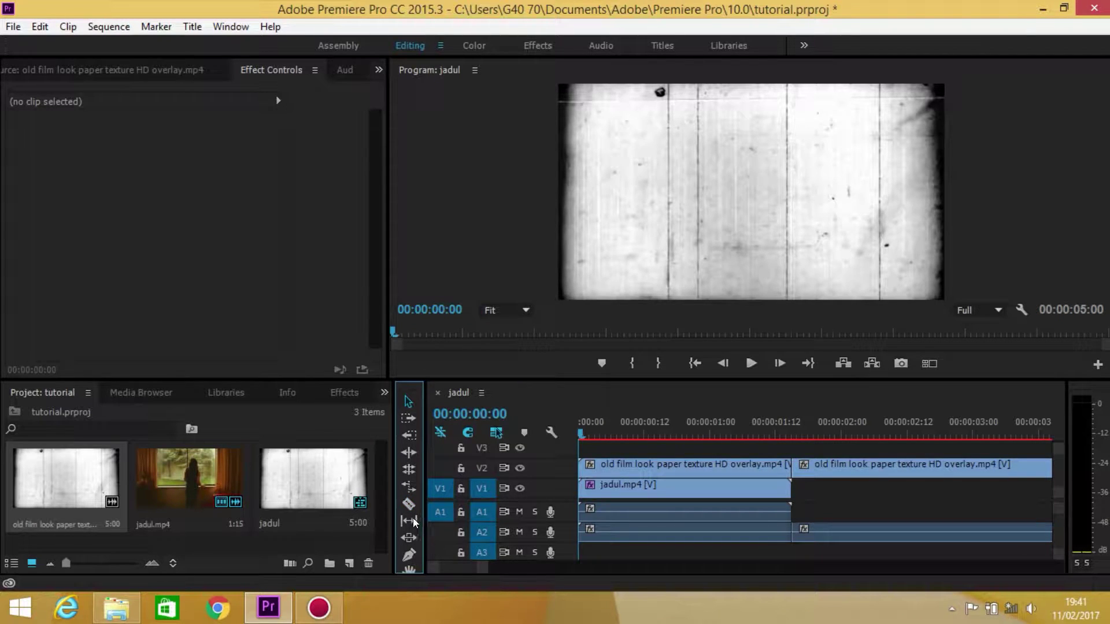
- Delete the leftover overlay piece past jadul.mp4's end and scrub the opening frames
{"action": "left_click", "coordinate": [408, 506]}
{"action": "left_click", "coordinate": [408, 400]}
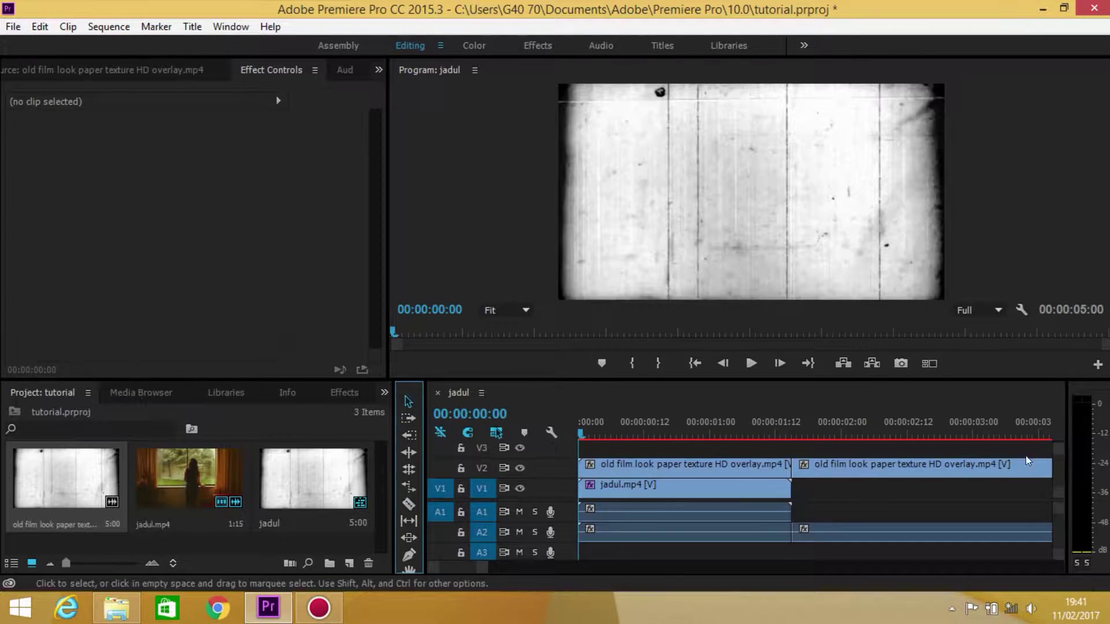
{"action": "left_click", "coordinate": [942, 477]}
{"action": "key", "text": "Delete"}
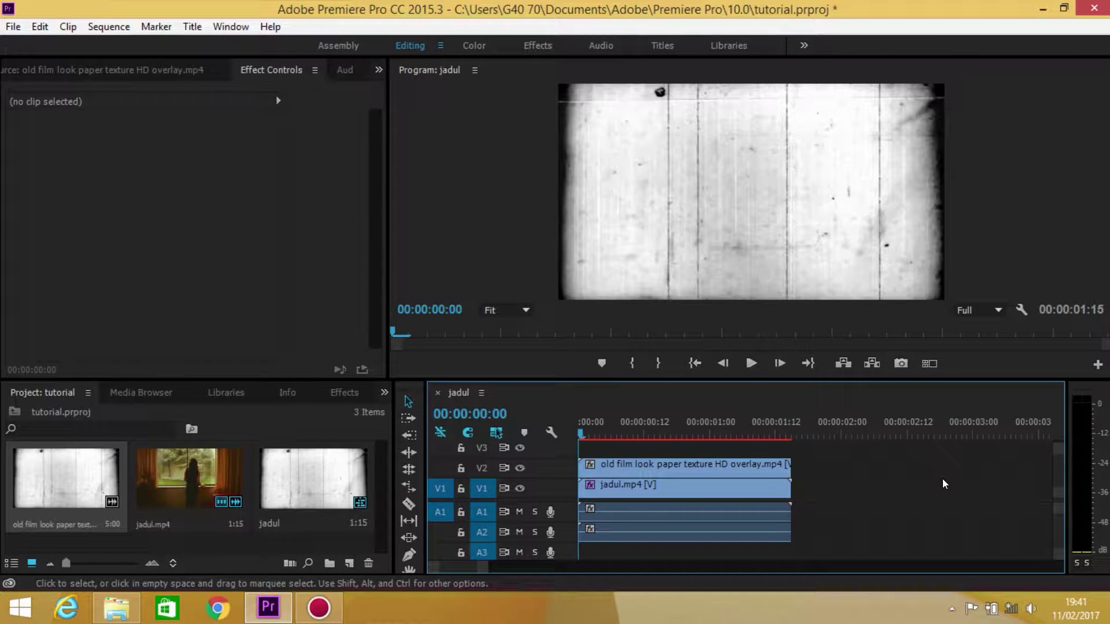
{"action": "left_click", "coordinate": [706, 466]}
{"action": "left_click_drag", "start_coordinate": [588, 441], "coordinate": [615, 444]}
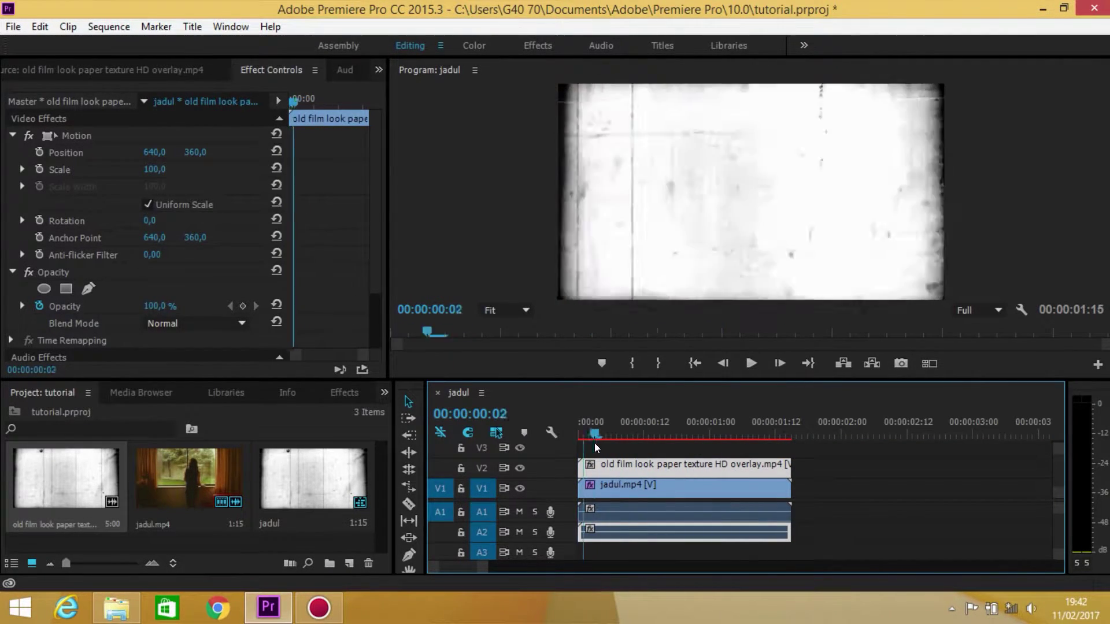
- Set the V2 paper texture overlay's blend mode to Multiply and play the result
{"action": "left_click_drag", "start_coordinate": [615, 444], "coordinate": [580, 442]}
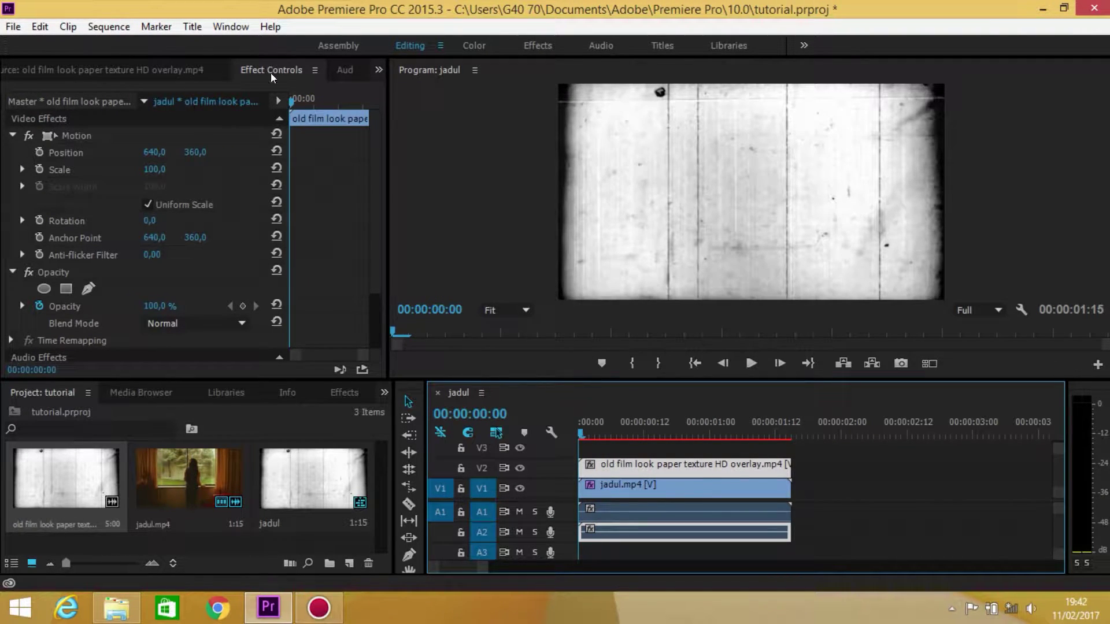
{"action": "left_click", "coordinate": [585, 484]}
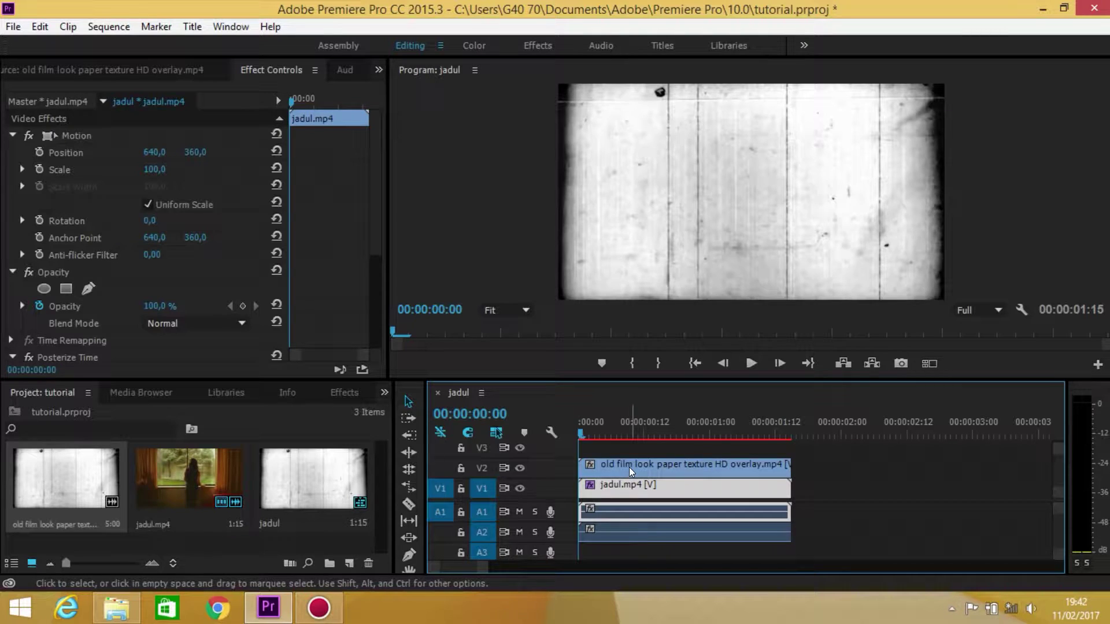
{"action": "left_click", "coordinate": [629, 469]}
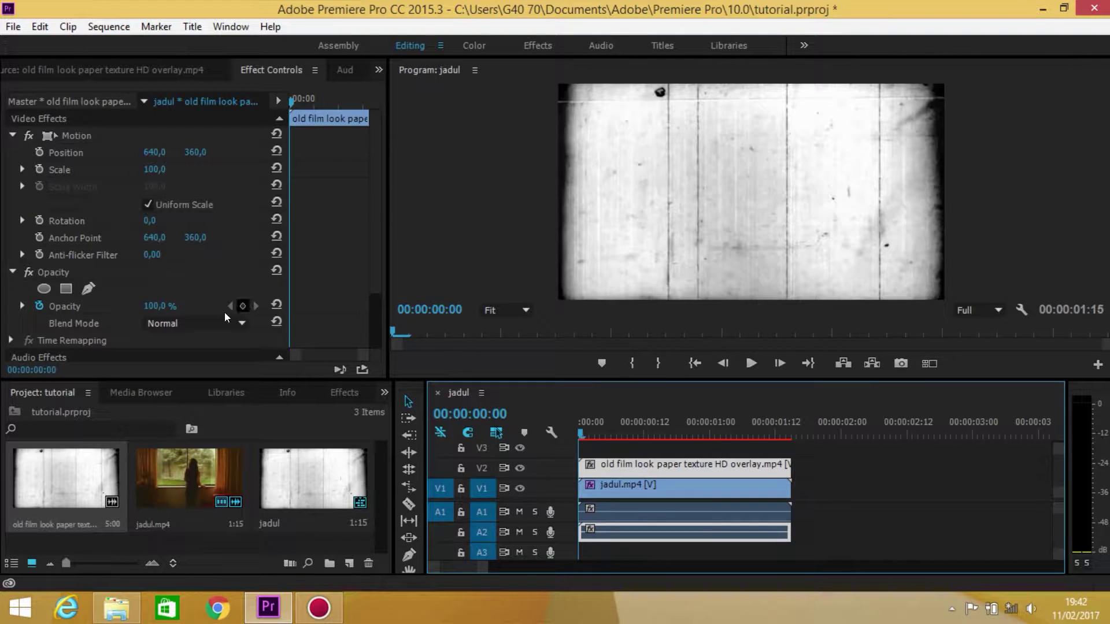
{"action": "left_click", "coordinate": [13, 272]}
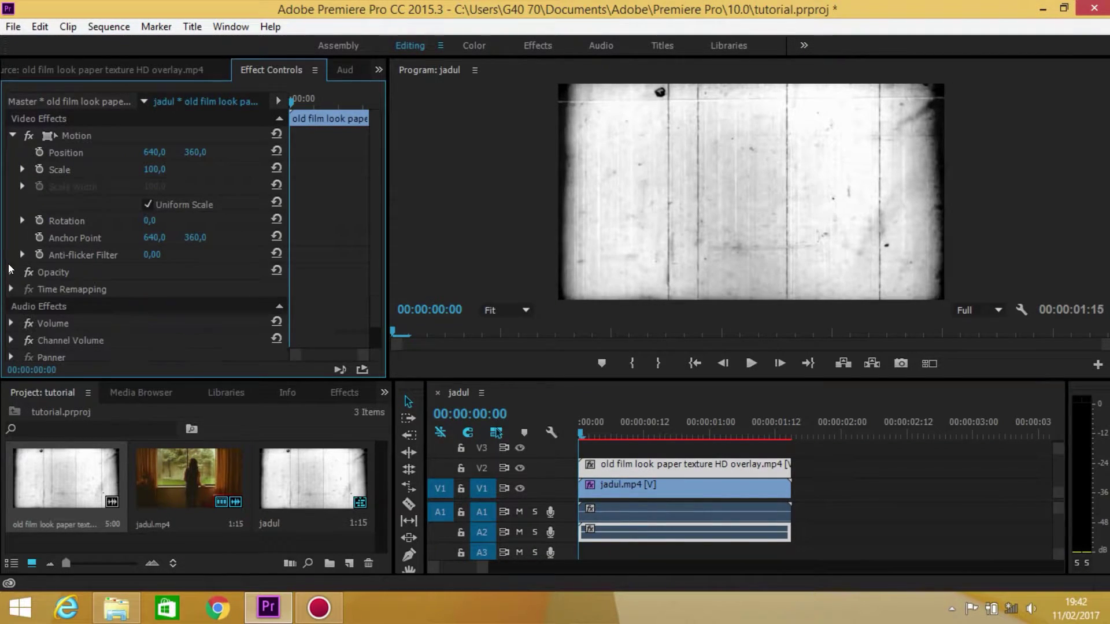
{"action": "left_click", "coordinate": [13, 271]}
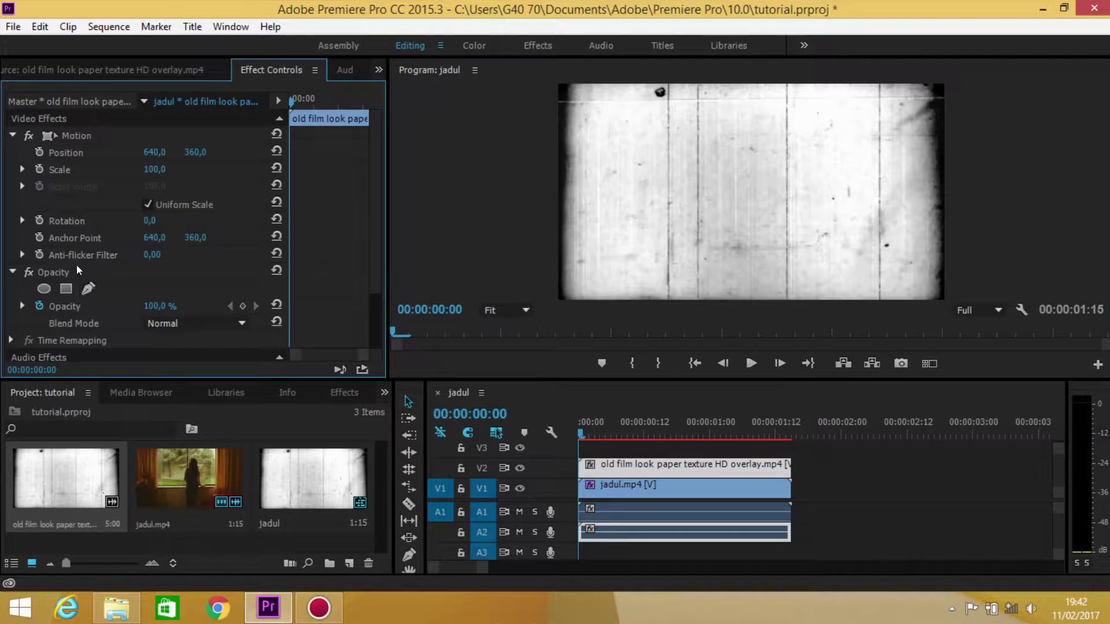
{"action": "left_click", "coordinate": [219, 324]}
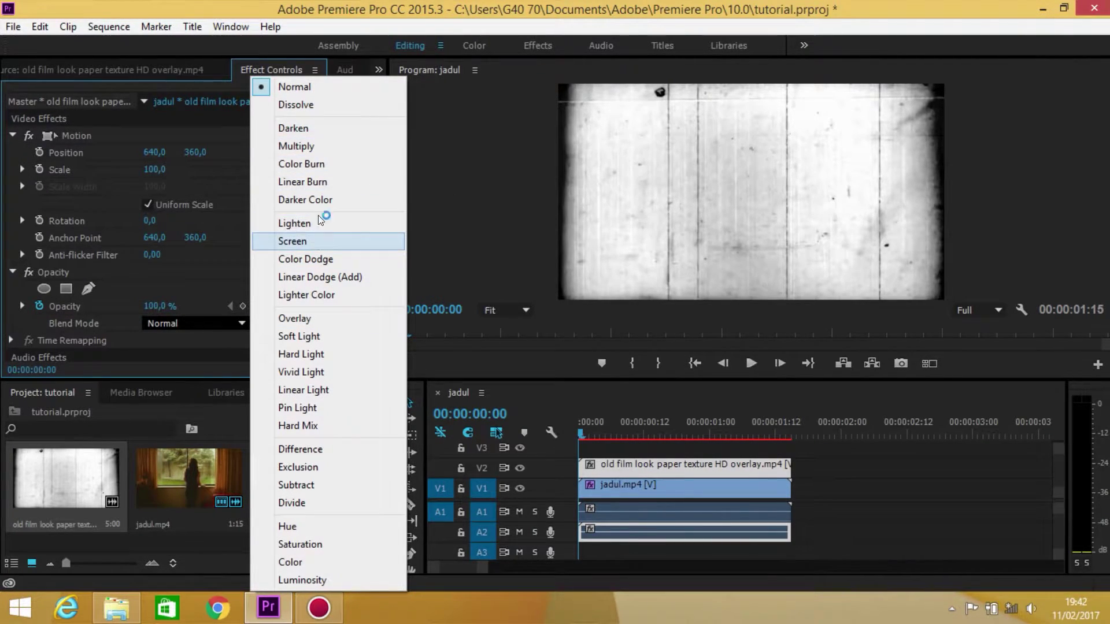
{"action": "left_click", "coordinate": [332, 147]}
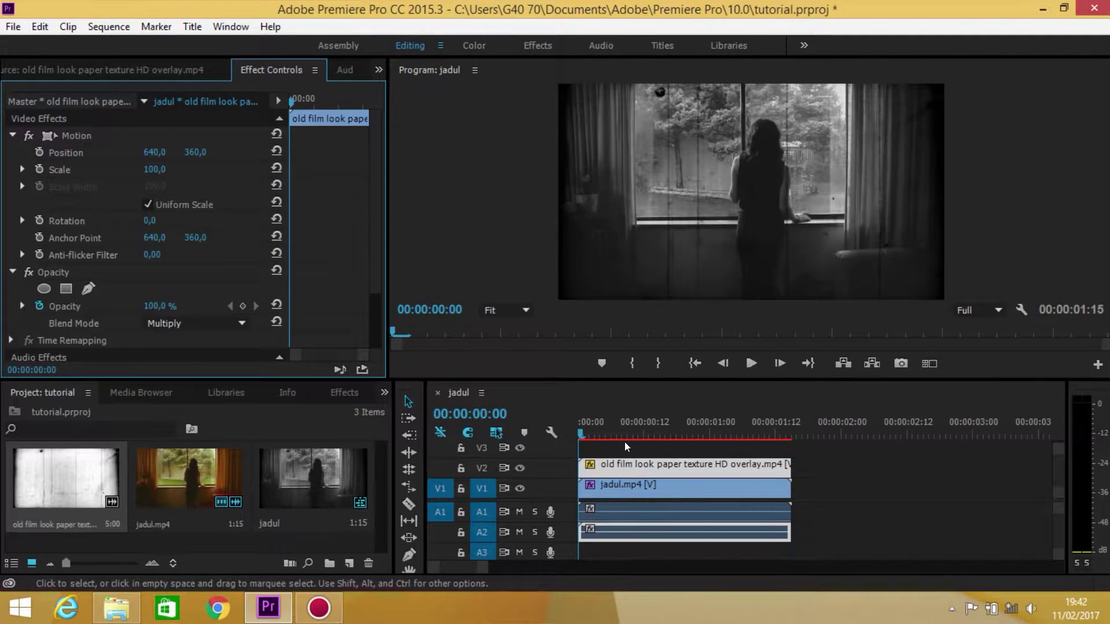
{"action": "left_click", "coordinate": [606, 437]}
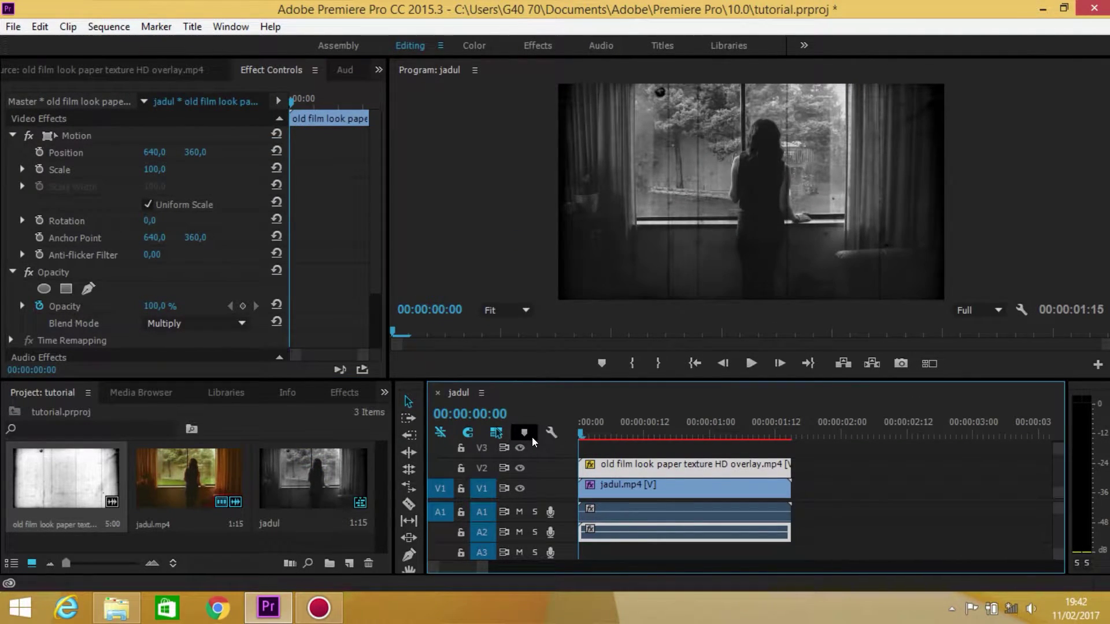
{"action": "key", "text": "space"}
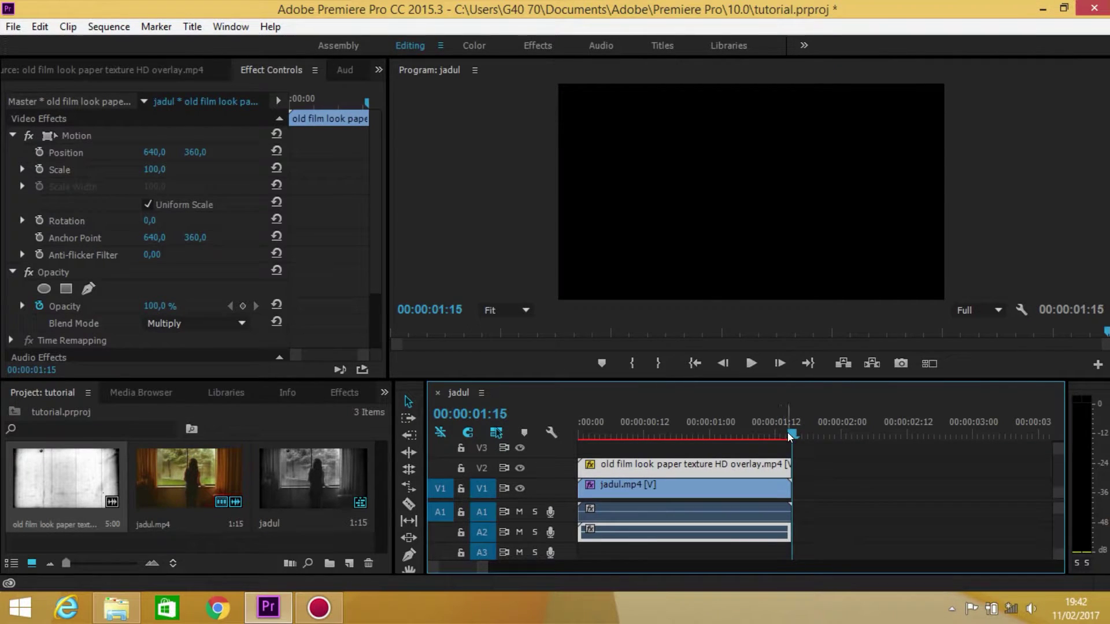
{"action": "mouse_move", "coordinate": [701, 437]}
{"action": "left_mouse_down"}
{"action": "mouse_move", "coordinate": [739, 443]}
{"action": "mouse_move", "coordinate": [634, 463]}
{"action": "mouse_move", "coordinate": [717, 437]}
{"action": "mouse_move", "coordinate": [563, 417]}
{"action": "left_mouse_up"}
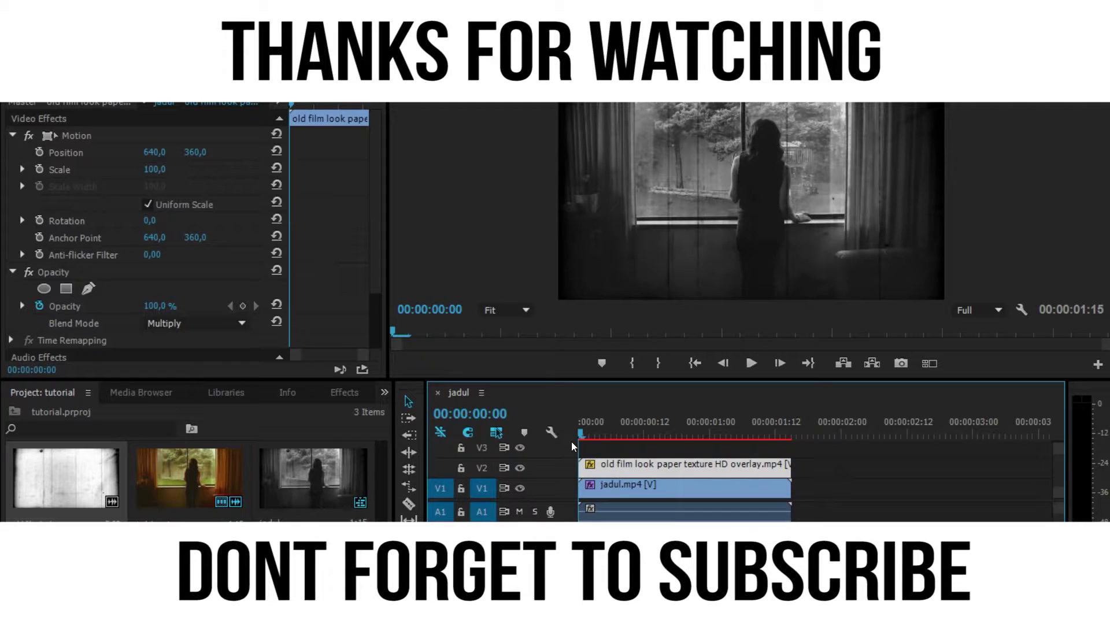
{"action": "left_click_drag", "start_coordinate": [580, 438], "coordinate": [571, 437]}
{"action": "left_click_drag", "start_coordinate": [581, 438], "coordinate": [577, 439]}
{"action": "left_click_drag", "start_coordinate": [591, 441], "coordinate": [573, 439]}
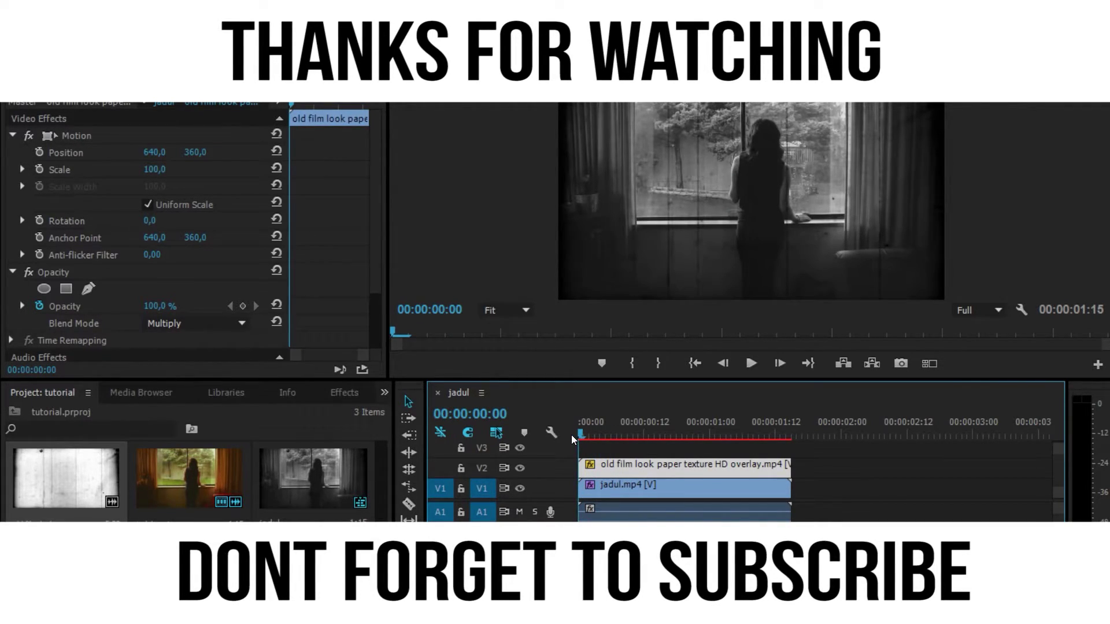